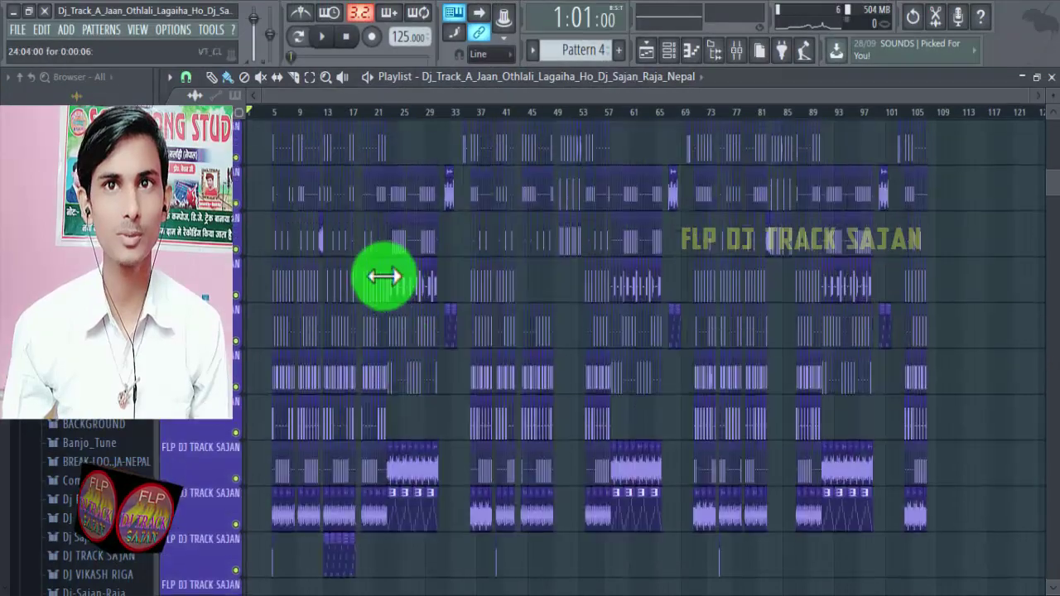
# Step: Look over the full playlist arrangement and start playing the song from bar 1
pyautogui.scroll(5, 272, 240)
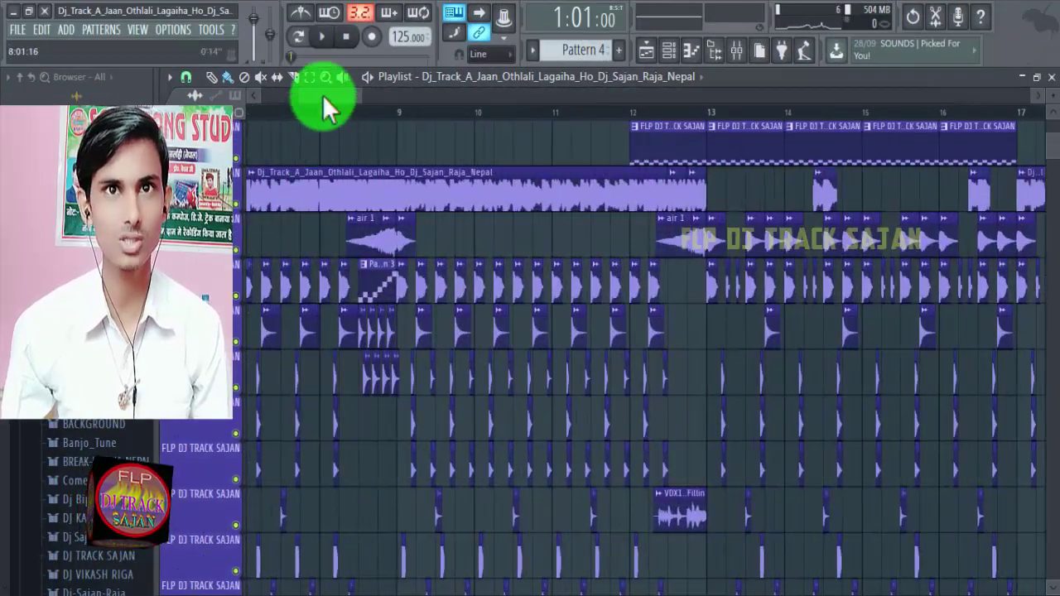
pyautogui.scroll(-5, 298, 128)
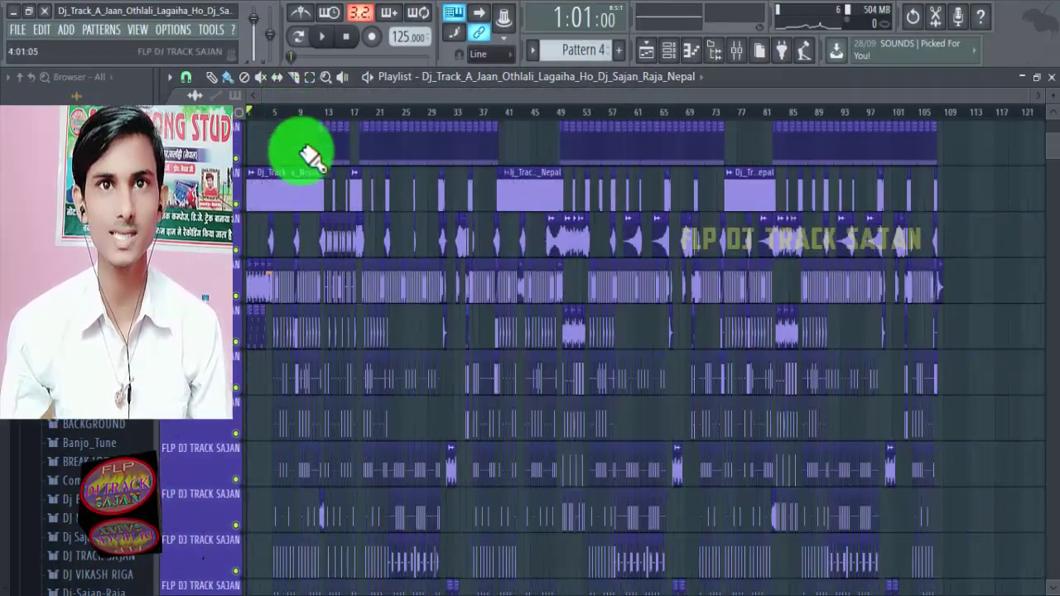
pyautogui.scroll(5, 257, 208)
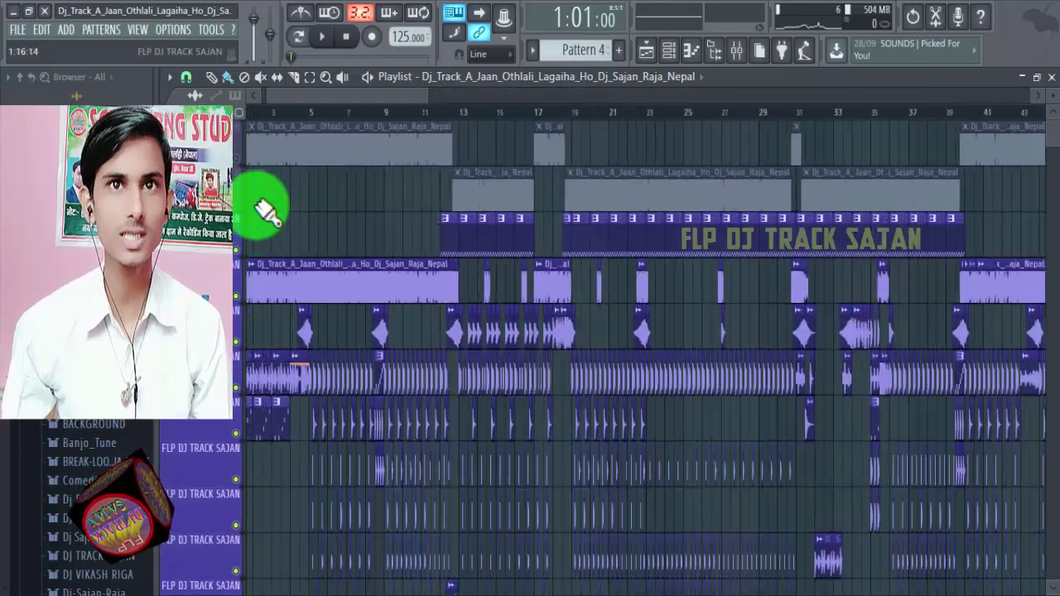
pyautogui.scroll(4, 267, 207)
pyautogui.click(323, 37)
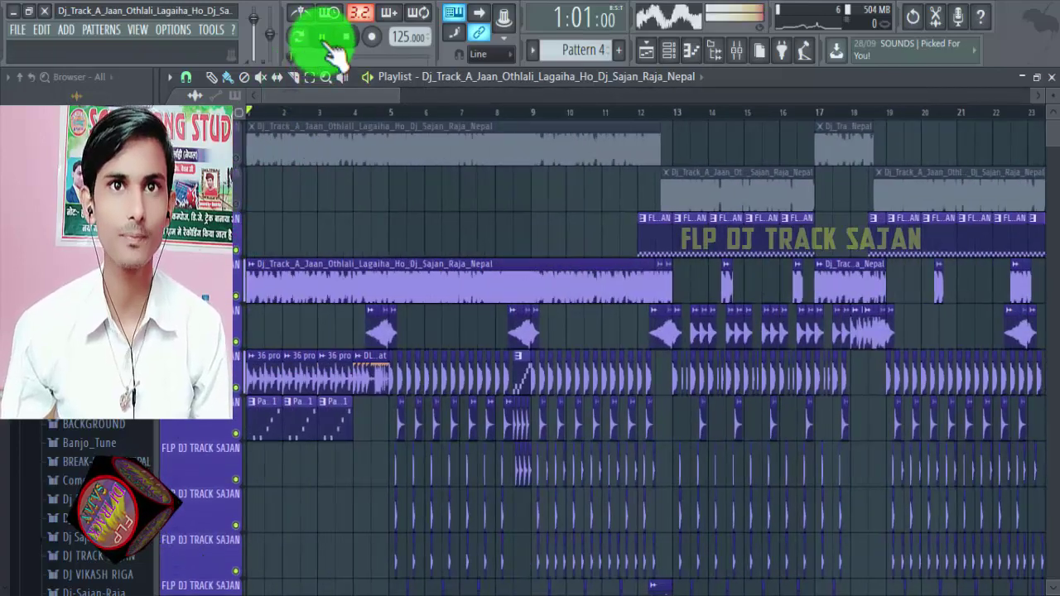
# Step: Follow the playback through the intro up to bar 5, examining the 36 pro, Pattern 1 and DL_Synthbeat clips
pyautogui.scroll(-4, 296, 121)
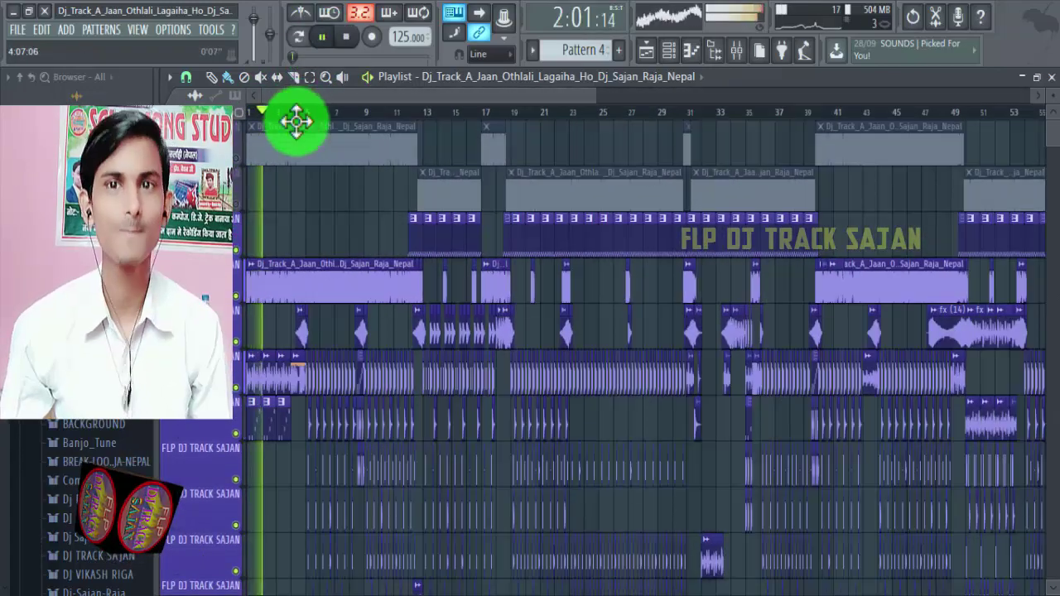
pyautogui.scroll(-1, 296, 249)
pyautogui.scroll(3, 273, 246)
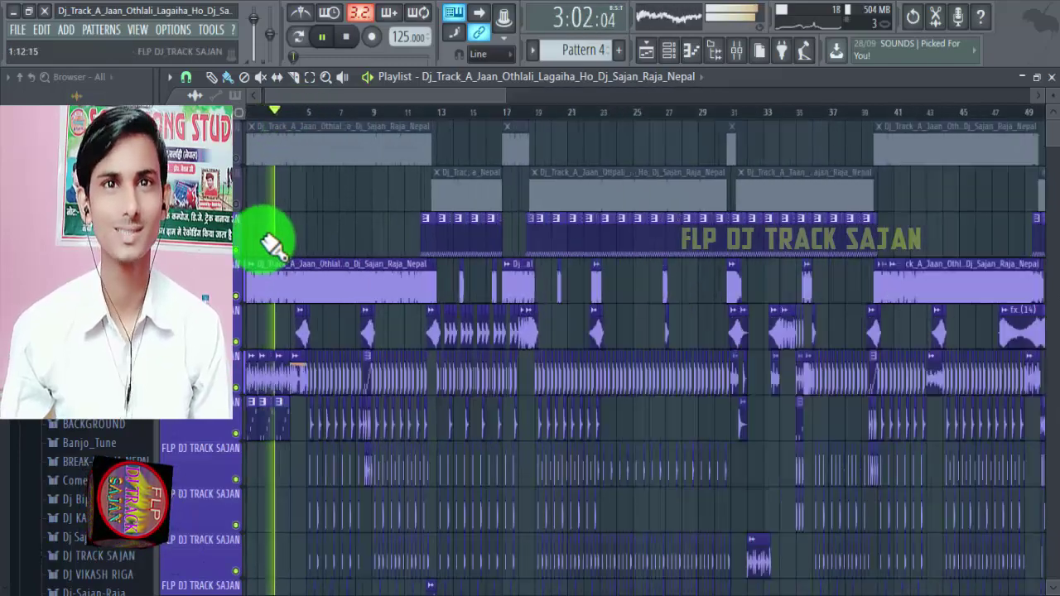
pyautogui.scroll(6, 364, 236)
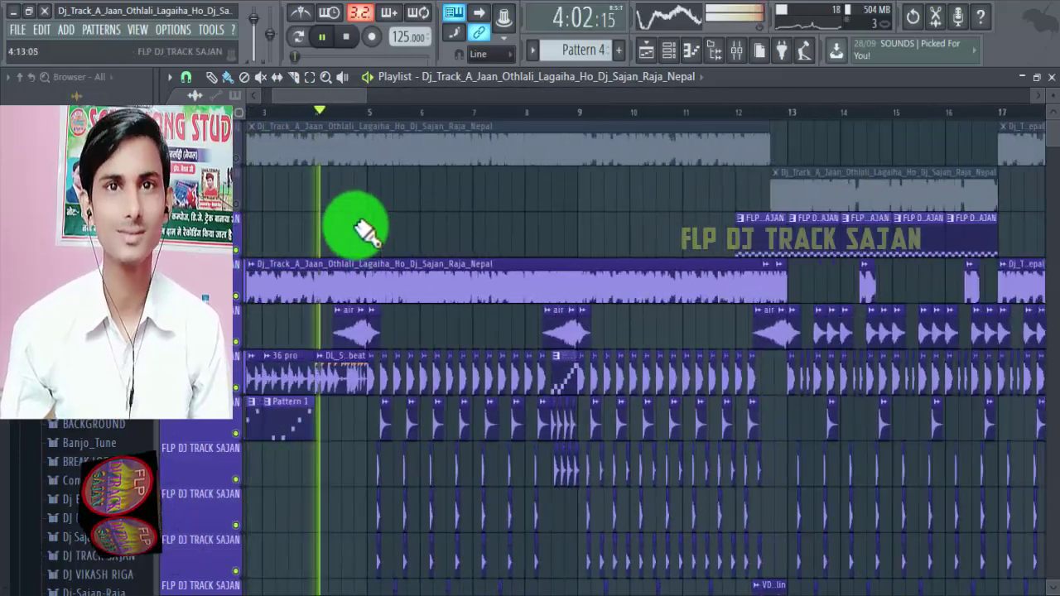
pyautogui.scroll(3, 364, 234)
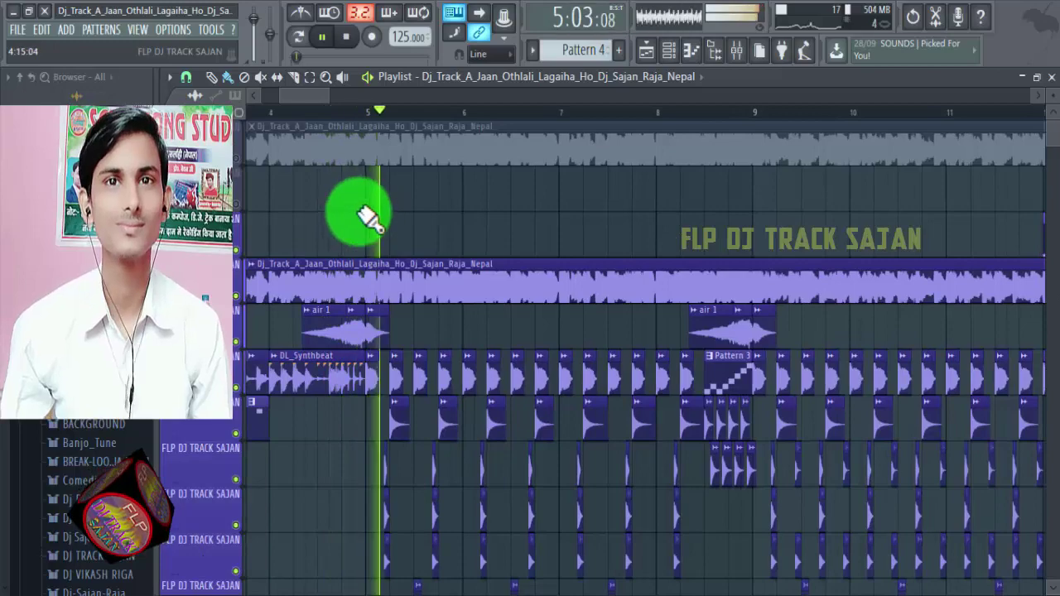
# Step: Examine the kick, triangle, Pattern 3 and percussion clips between bars 5 and 11 while the song plays
pyautogui.scroll(-2, 372, 232)
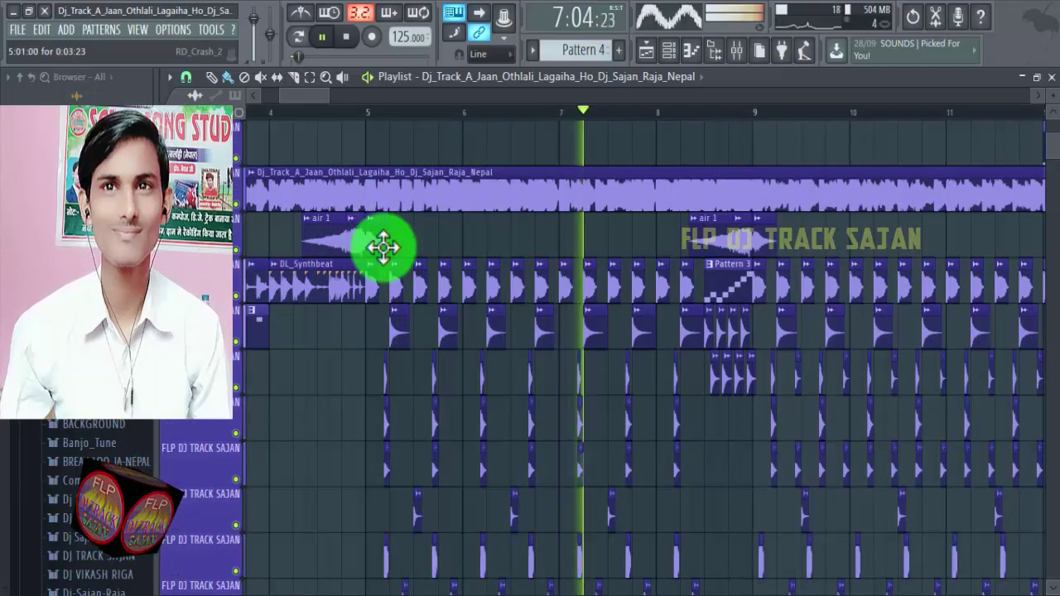
pyautogui.scroll(-2, 383, 247)
pyautogui.scroll(-4, 497, 254)
pyautogui.scroll(4, 539, 251)
pyautogui.scroll(6, 629, 269)
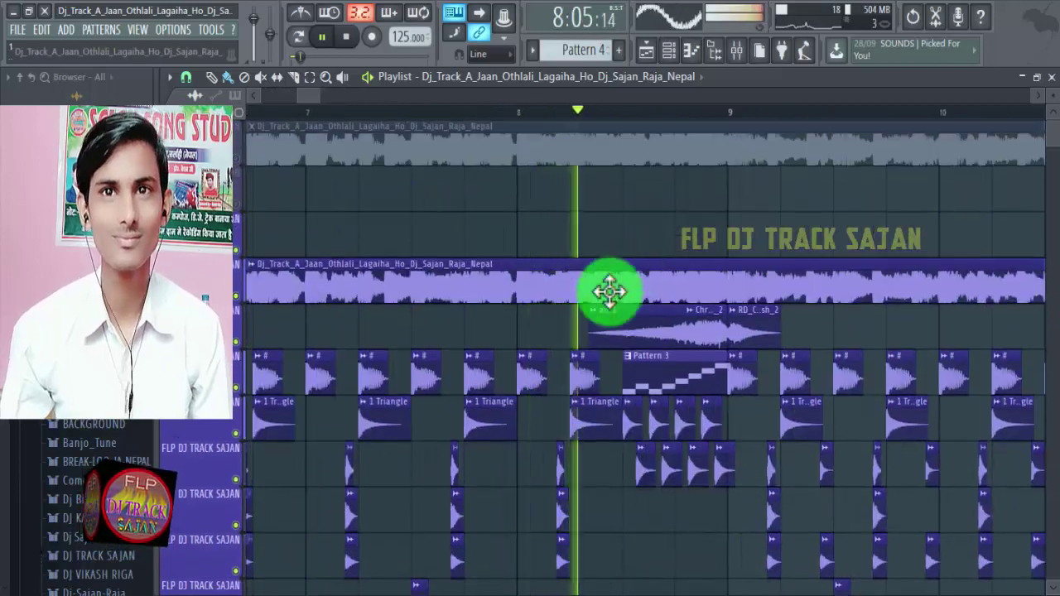
pyautogui.scroll(-4, 487, 315)
pyautogui.scroll(5, 497, 298)
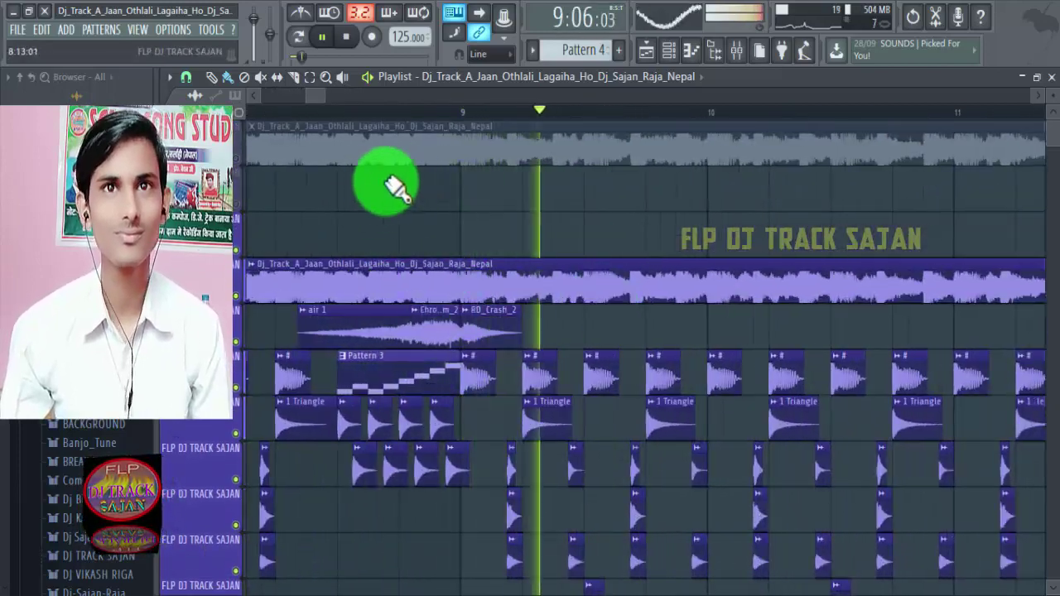
pyautogui.scroll(-3, 390, 182)
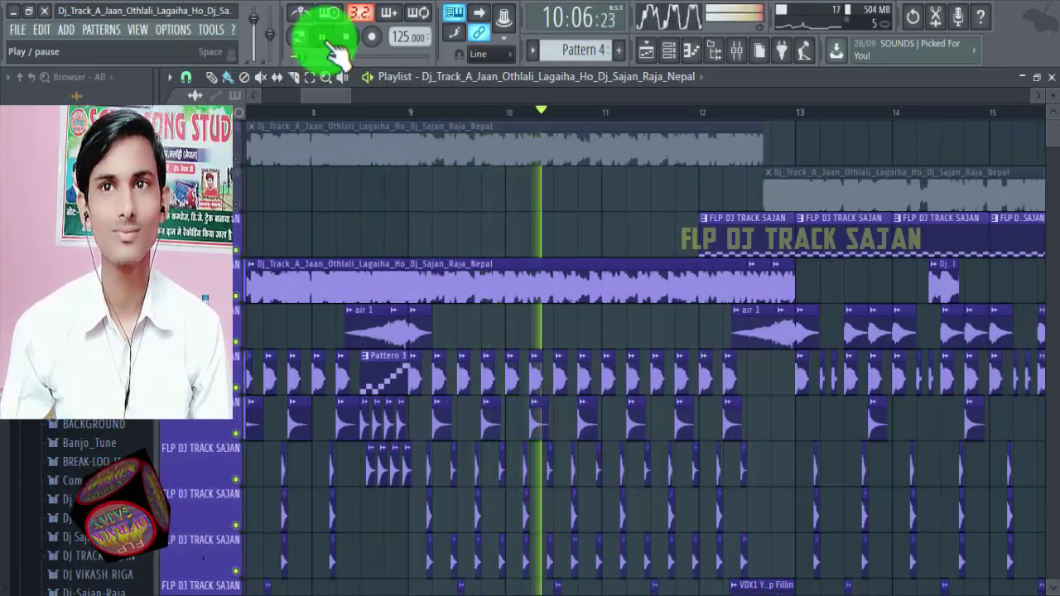
pyautogui.scroll(-3, 407, 206)
pyautogui.scroll(3, 559, 228)
pyautogui.scroll(-3, 516, 258)
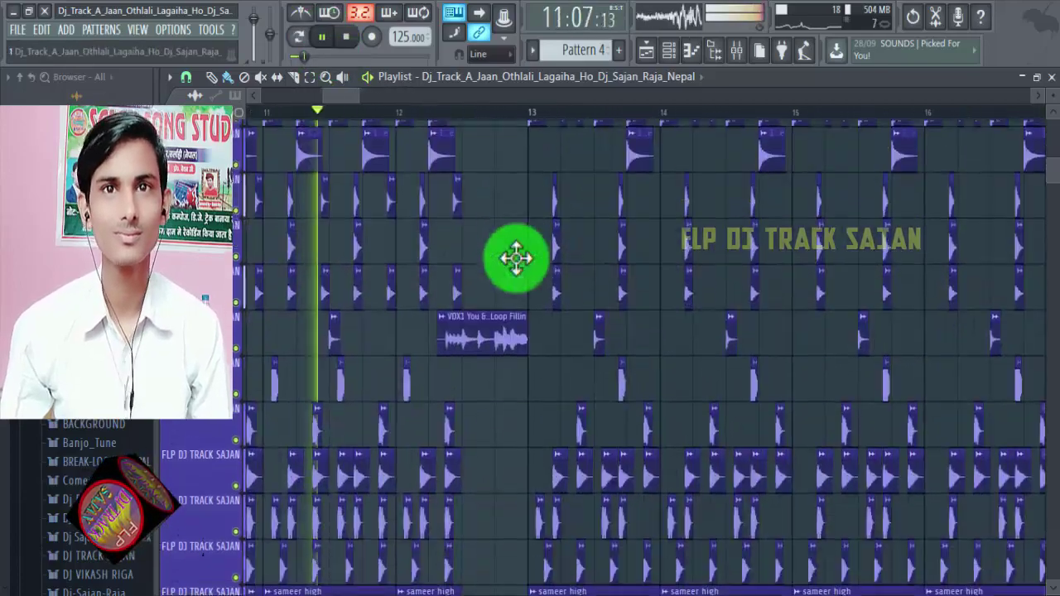
# Step: Examine the crash, vocal and dholak clips between bars 12 and 20 during playback
pyautogui.scroll(-2, 526, 261)
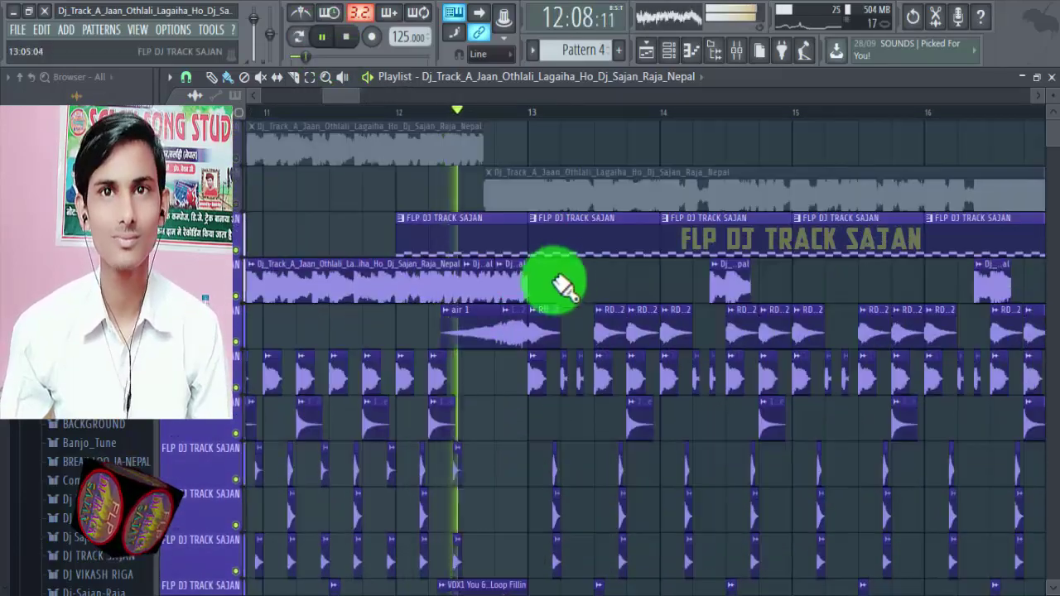
pyautogui.scroll(-2, 562, 286)
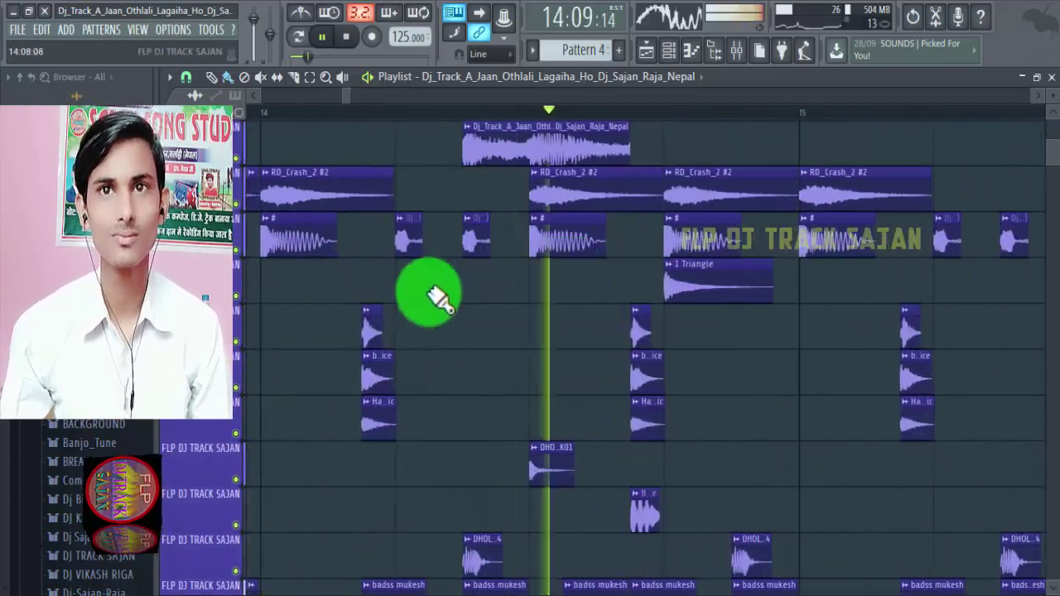
pyautogui.scroll(2, 534, 315)
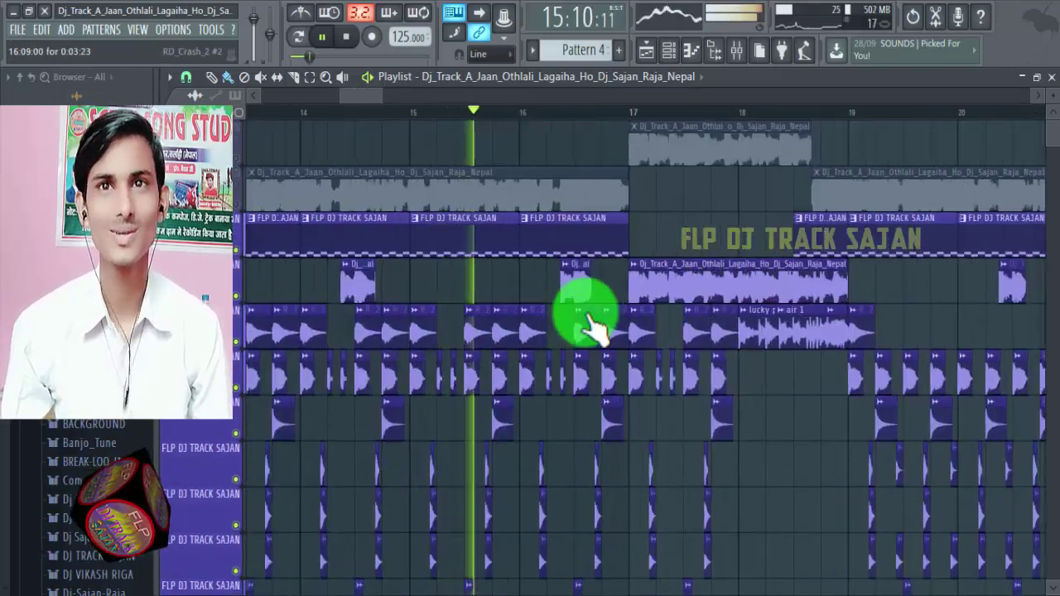
pyautogui.scroll(2, 500, 303)
pyautogui.scroll(-6, 499, 304)
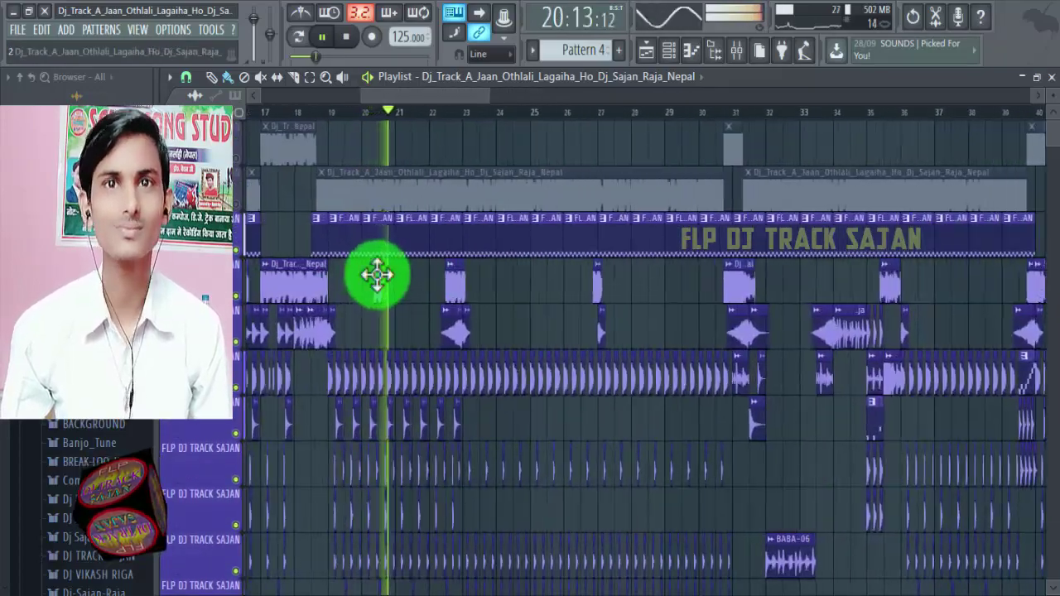
# Step: Inspect the percussion layers and the KIT_Loop_22 and Pattern 4 clips between bars 21 and 30 during playback
pyautogui.scroll(3, 378, 277)
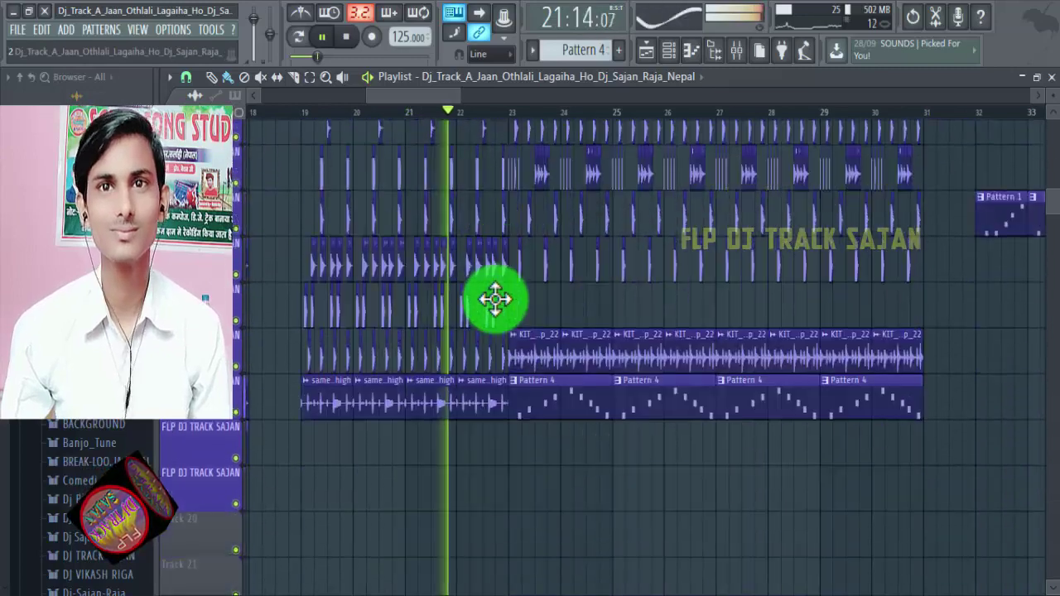
pyautogui.scroll(-1, 526, 287)
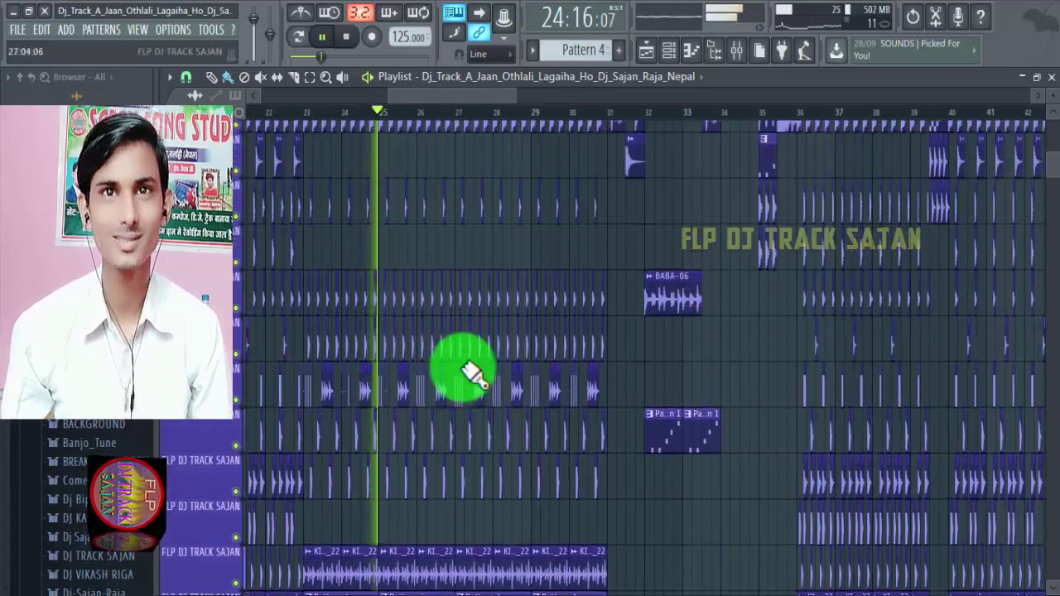
pyautogui.scroll(-3, 529, 356)
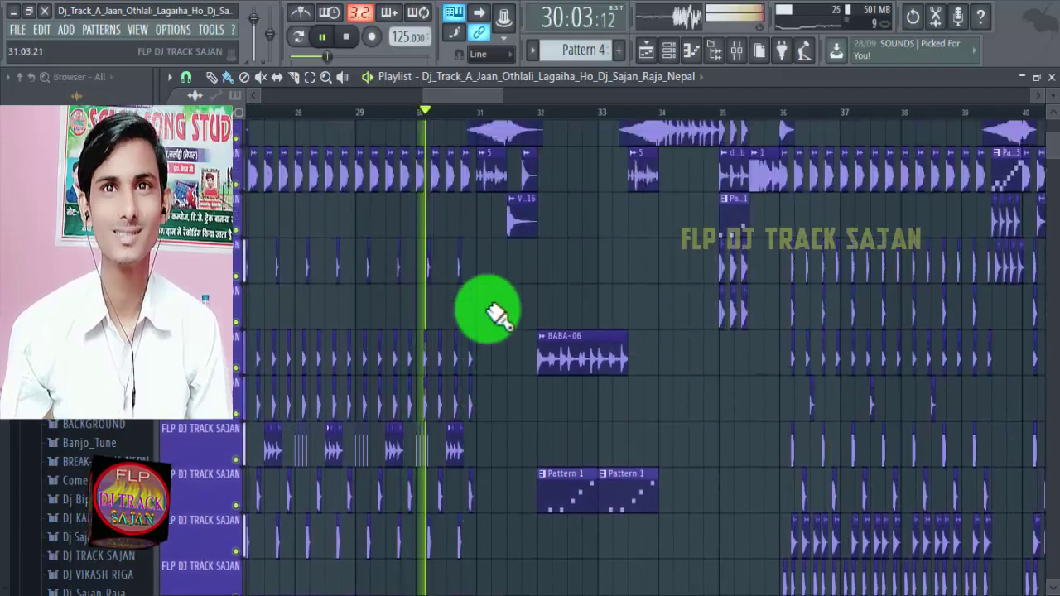
# Step: Inspect the break between bars 31 and 35, including the BABA-06, Pattern 1 and dJ SWAM Gzb clips
pyautogui.scroll(3, 447, 285)
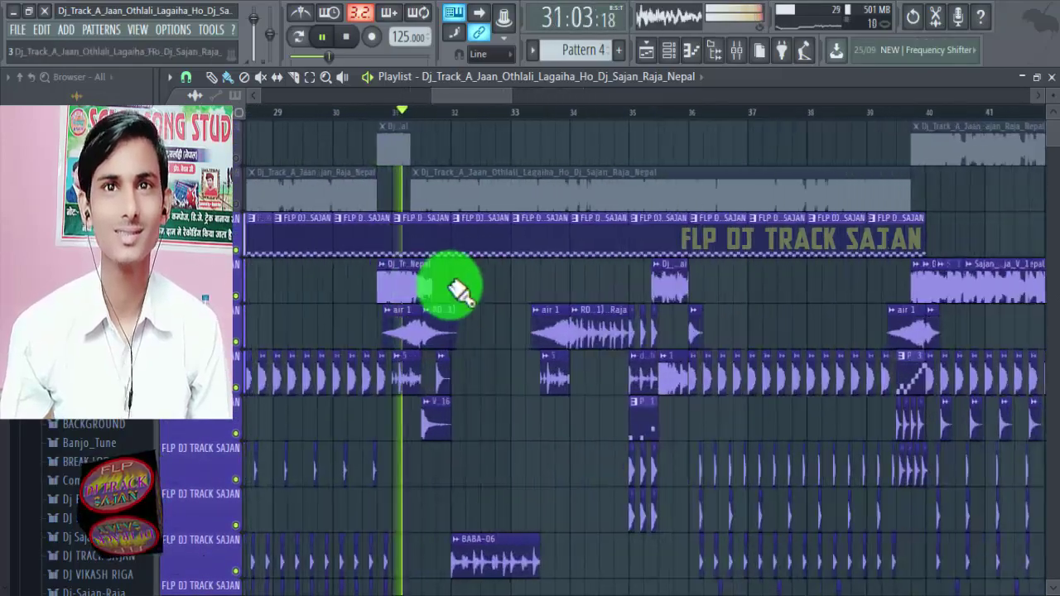
pyautogui.scroll(2, 449, 289)
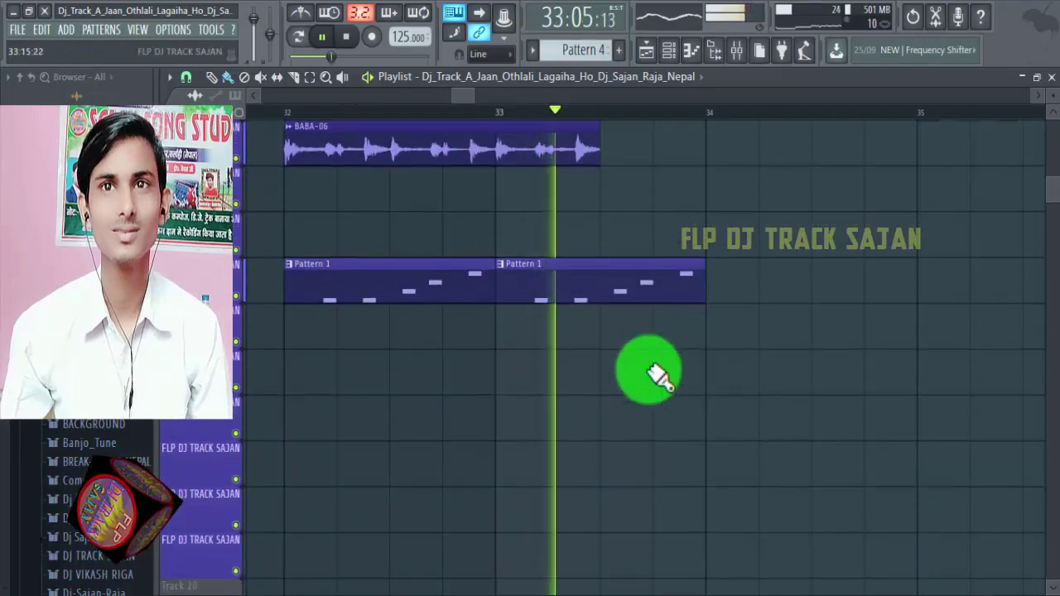
pyautogui.scroll(2, 551, 281)
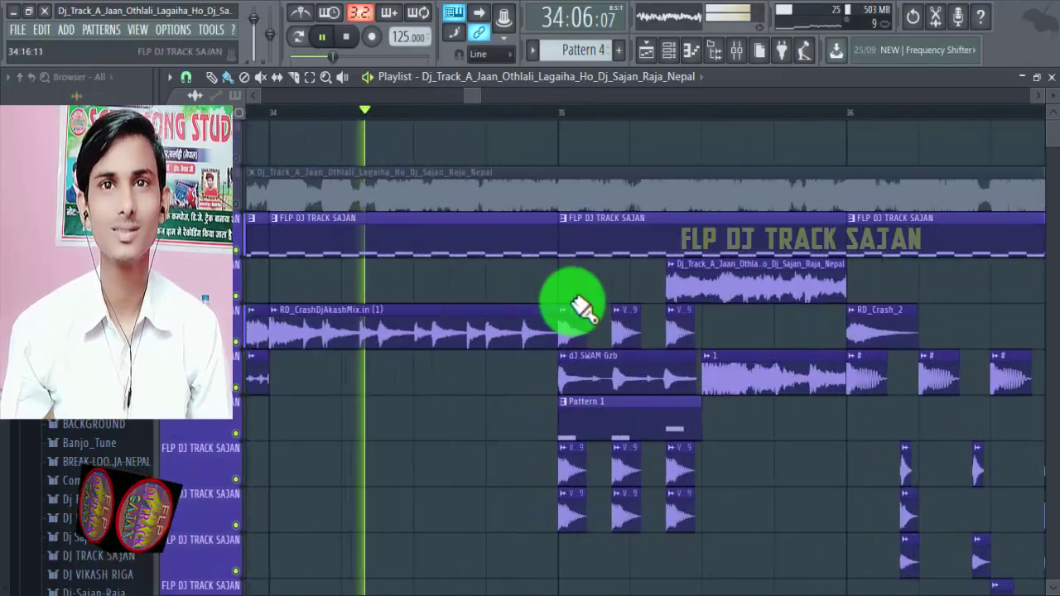
pyautogui.scroll(-2, 608, 315)
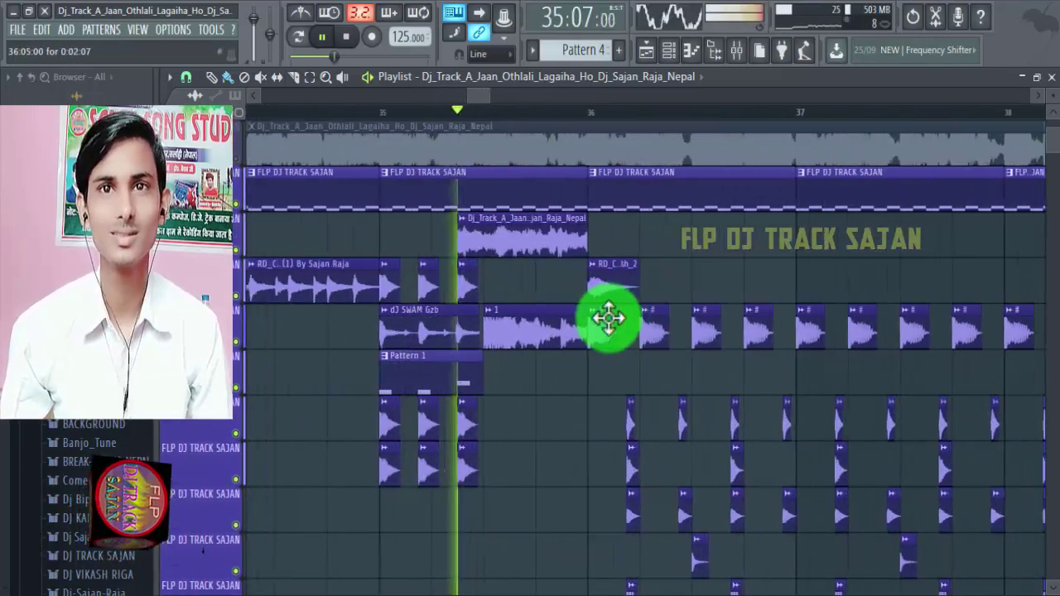
# Step: Examine the layered dholak, hat and KIT_Loop_22 clips between bars 36 and 39 as the song plays
pyautogui.scroll(-10, 568, 318)
pyautogui.scroll(-2, 367, 317)
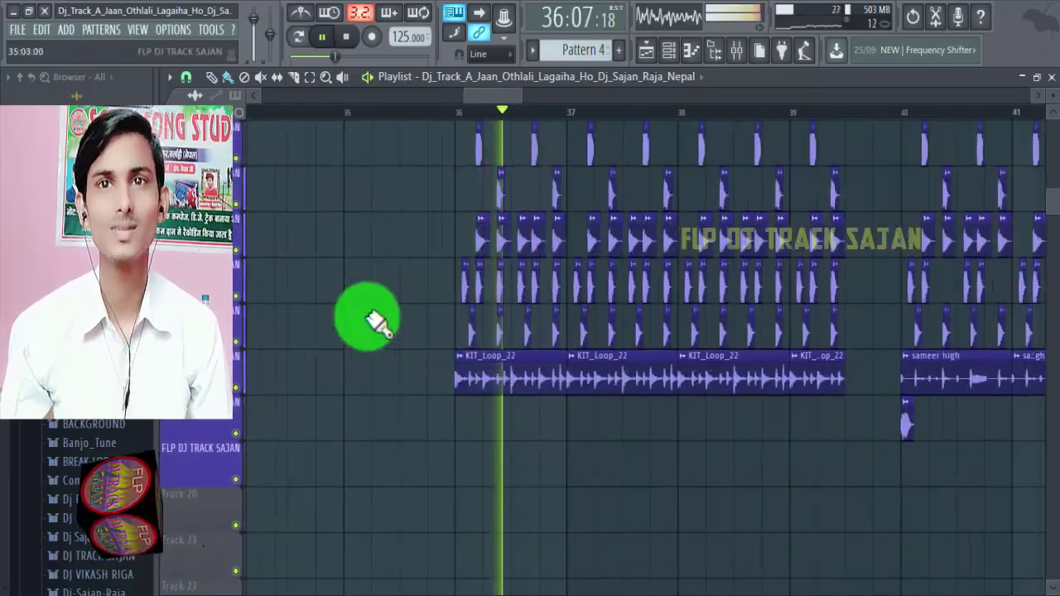
pyautogui.scroll(3, 594, 310)
pyautogui.scroll(2, 598, 311)
pyautogui.scroll(3, 588, 308)
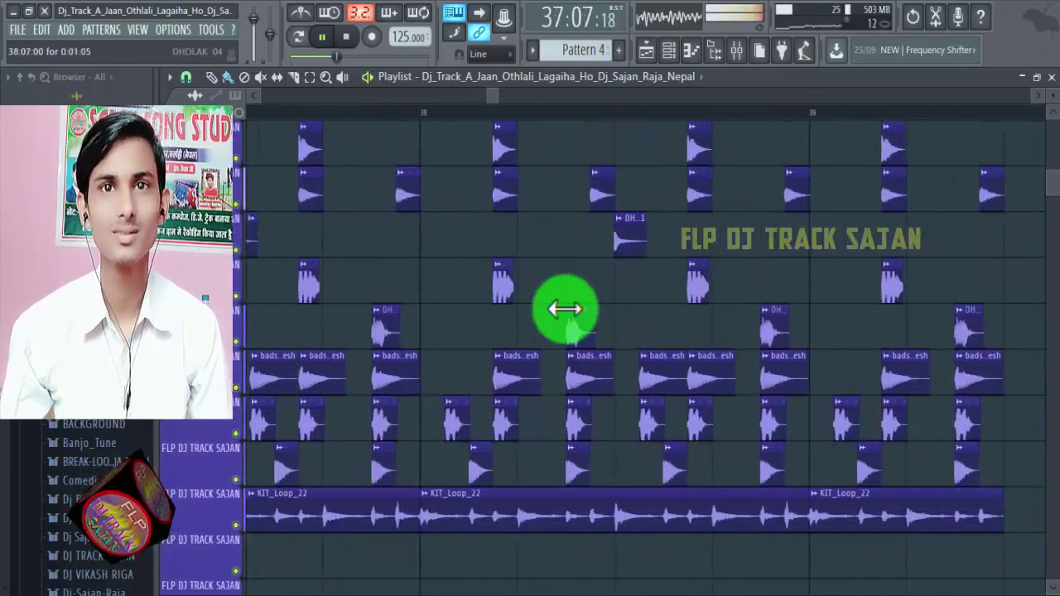
pyautogui.scroll(-1, 551, 307)
pyautogui.scroll(4, 466, 289)
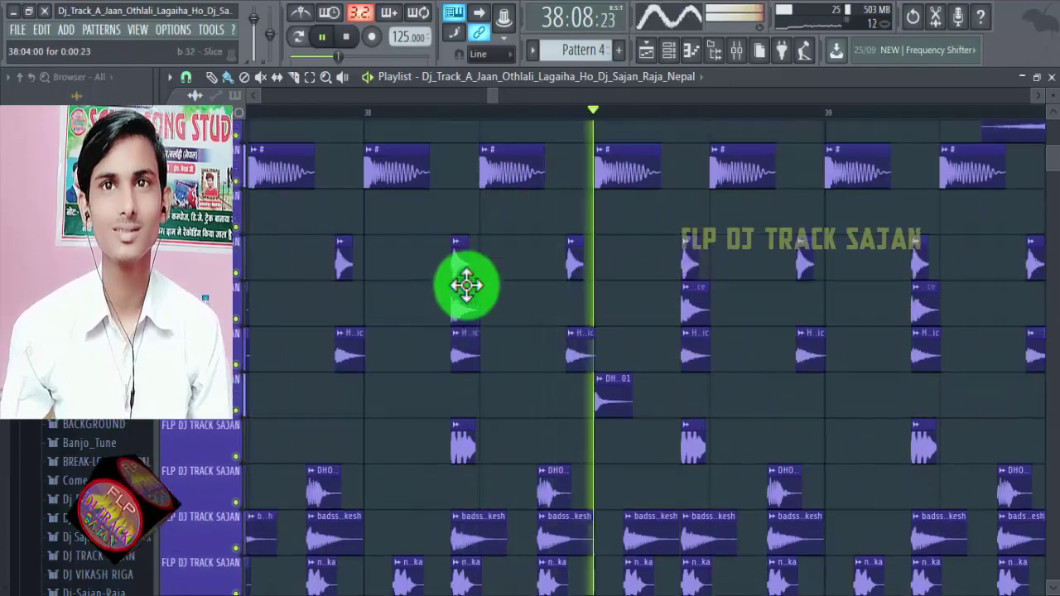
pyautogui.scroll(3, 554, 282)
pyautogui.scroll(4, 556, 281)
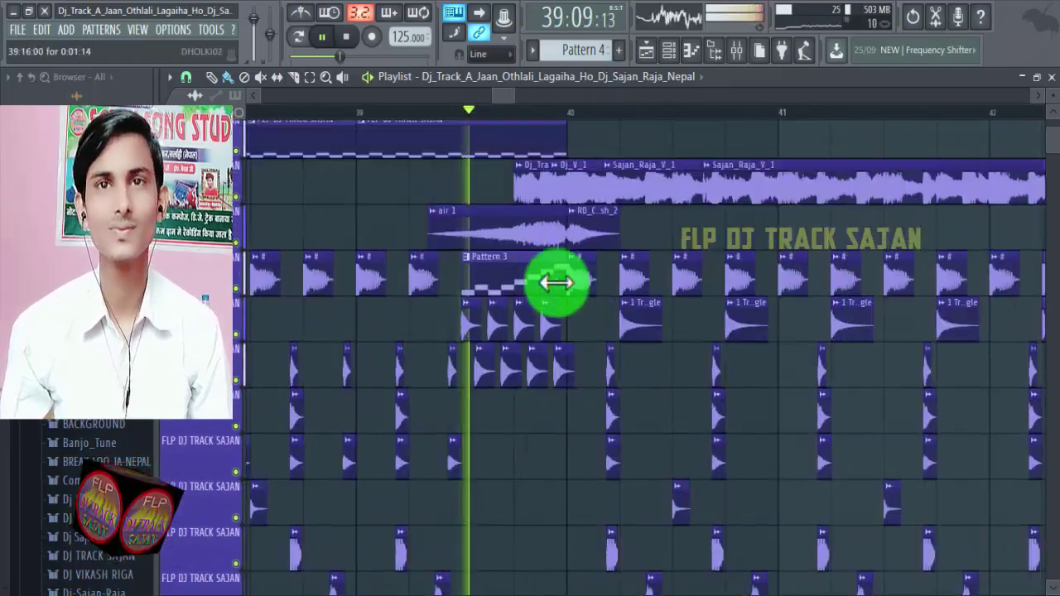
# Step: Follow the playback from bar 39 to bar 43, examining the vocal, percussion, sameer high and Drum5 clips
pyautogui.scroll(-3, 409, 289)
pyautogui.scroll(-4, 548, 286)
pyautogui.scroll(4, 525, 300)
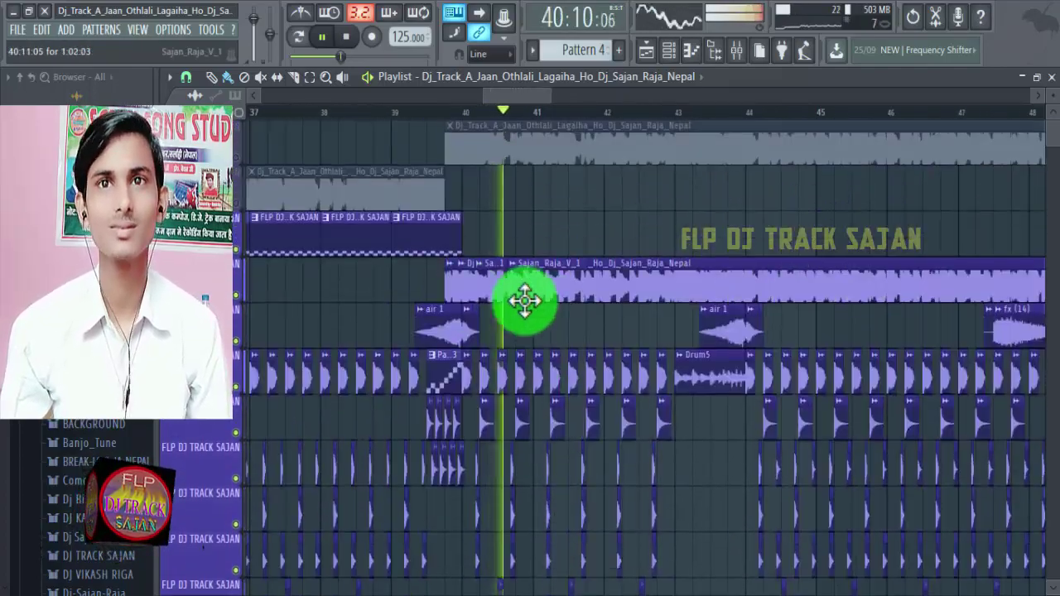
pyautogui.scroll(-3, 539, 300)
pyautogui.scroll(-2, 554, 288)
pyautogui.scroll(5, 554, 289)
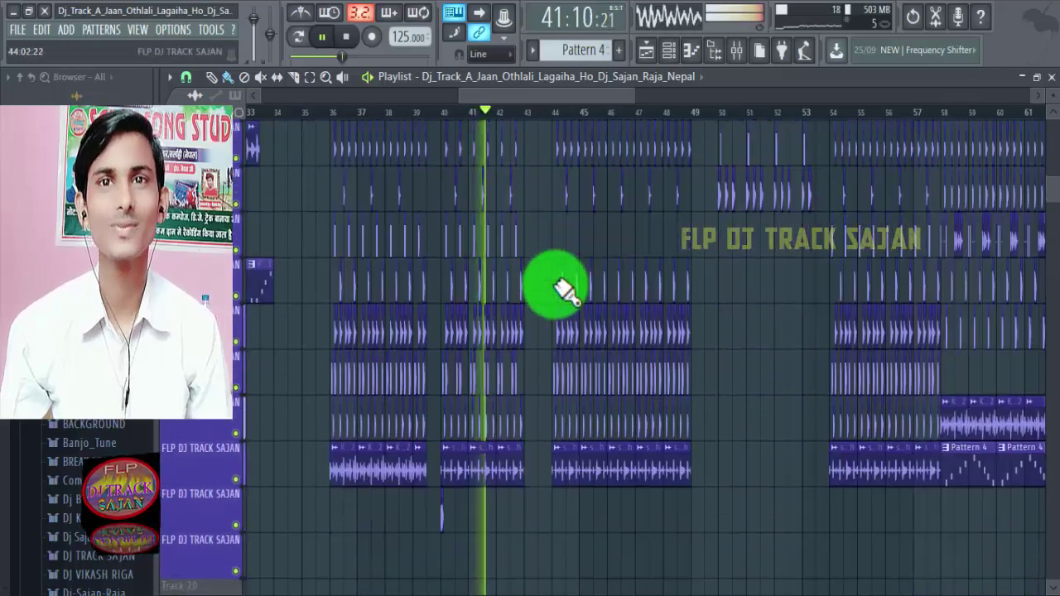
pyautogui.scroll(4, 493, 289)
pyautogui.scroll(-3, 362, 144)
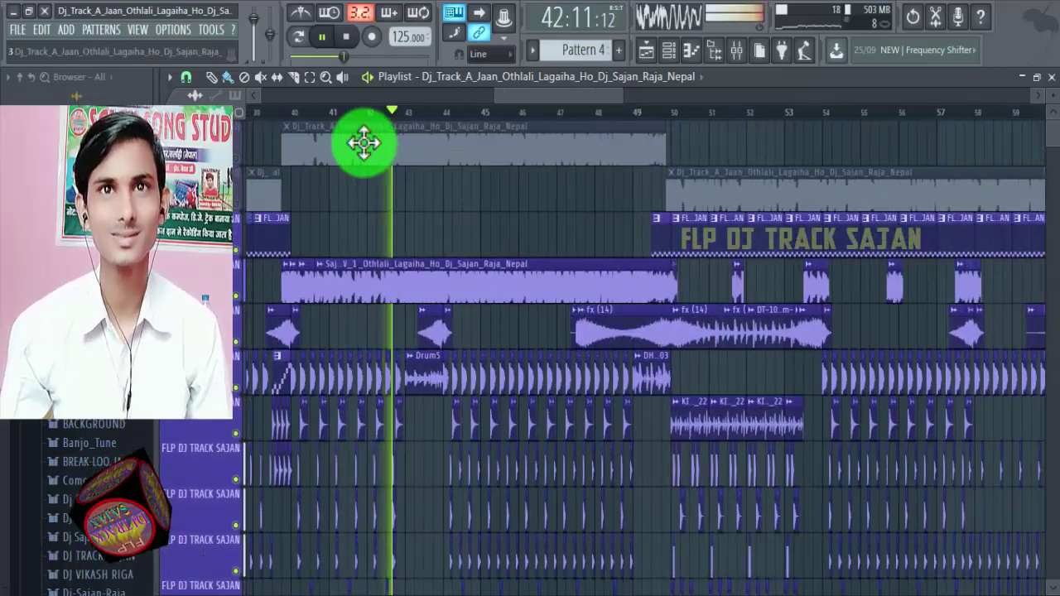
pyautogui.scroll(3, 433, 201)
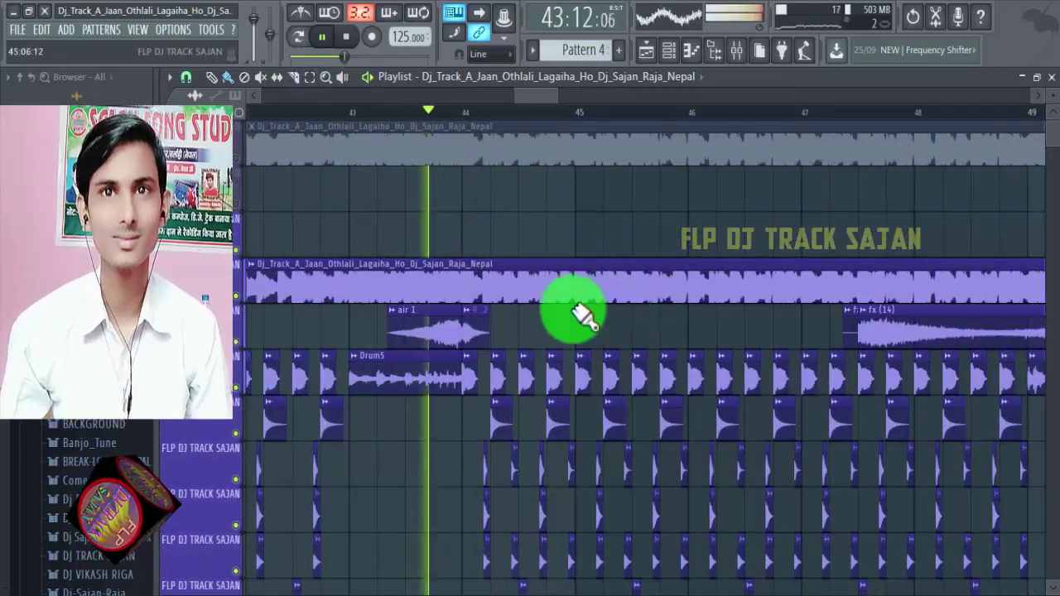
# Step: Pause the song at bar 45 and examine the stacked kick, triangle, hat and sameer high clips around it
pyautogui.click(332, 37)
pyautogui.scroll(-10, 668, 379)
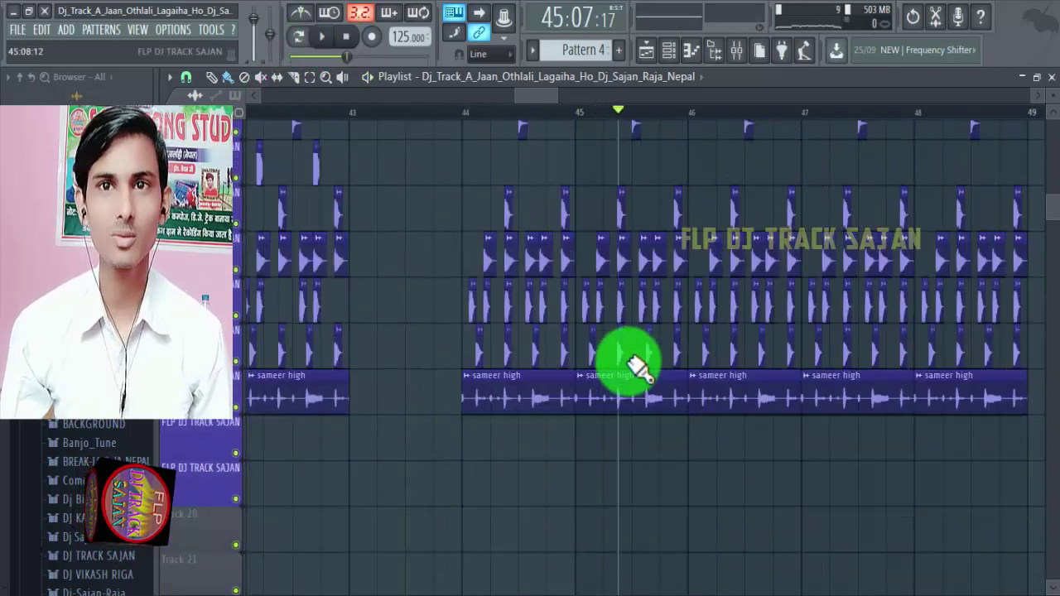
pyautogui.scroll(3, 629, 362)
pyautogui.scroll(11, 627, 361)
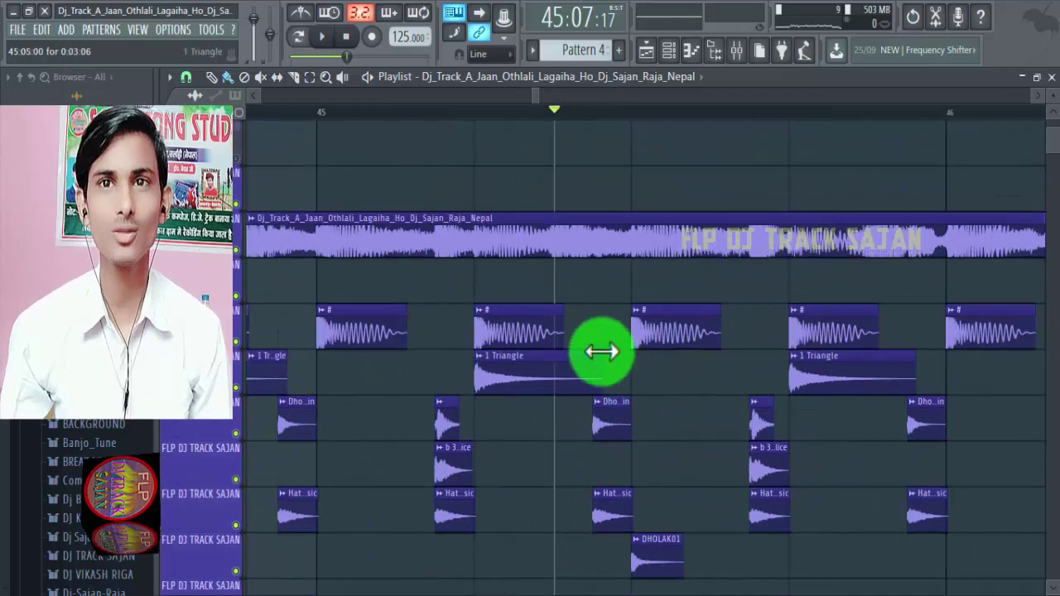
pyautogui.scroll(-4, 600, 352)
pyautogui.scroll(1, 602, 352)
pyautogui.scroll(-2, 602, 352)
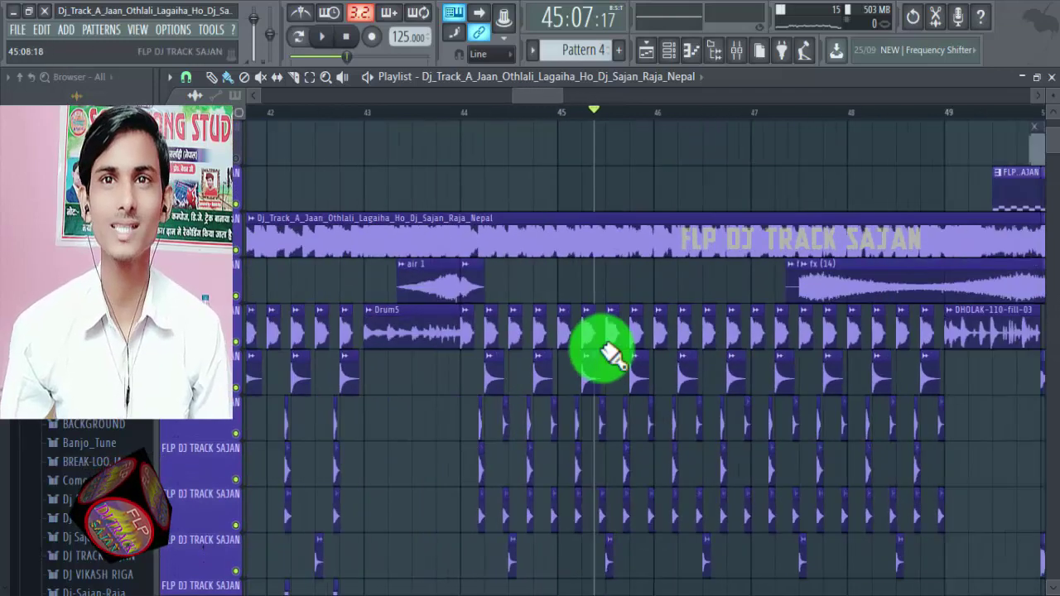
# Step: View the sample settings of the # kick clip just after the playhead in bar 45, closing them without changes
pyautogui.scroll(-2, 608, 353)
pyautogui.scroll(3, 602, 351)
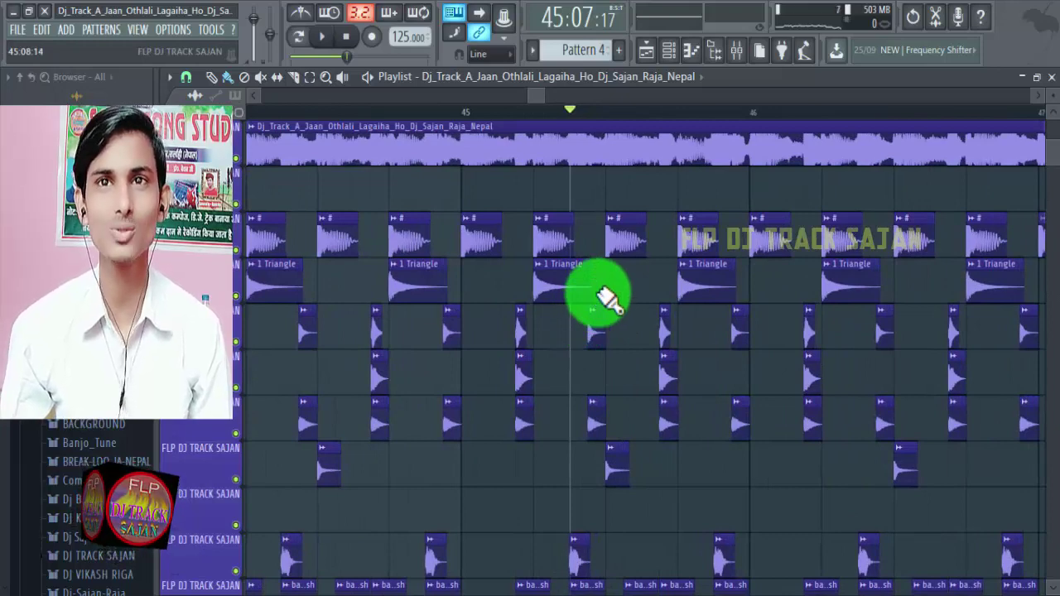
pyautogui.scroll(-3, 637, 299)
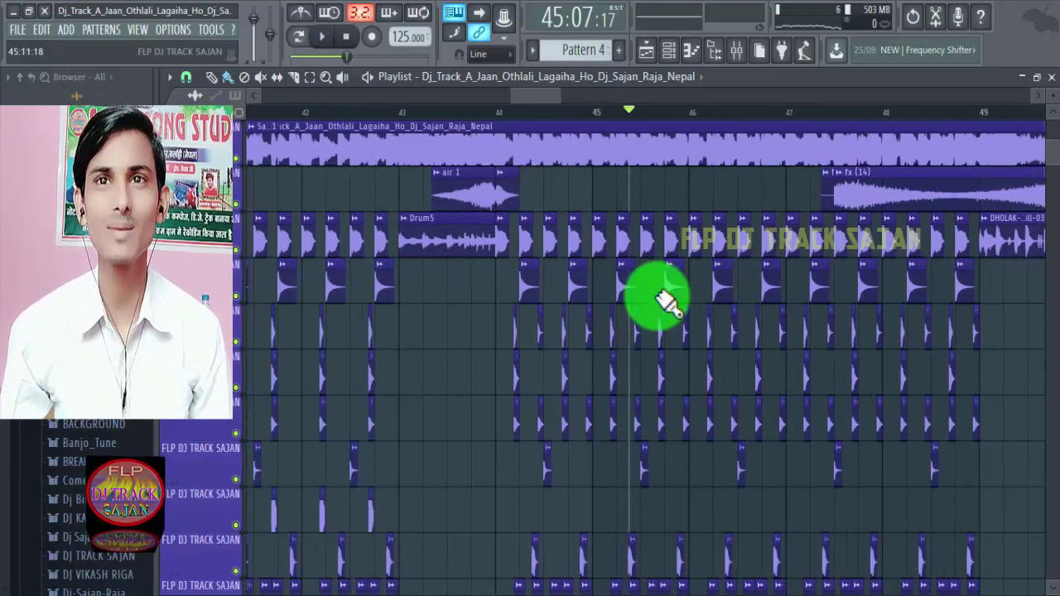
pyautogui.scroll(3, 656, 262)
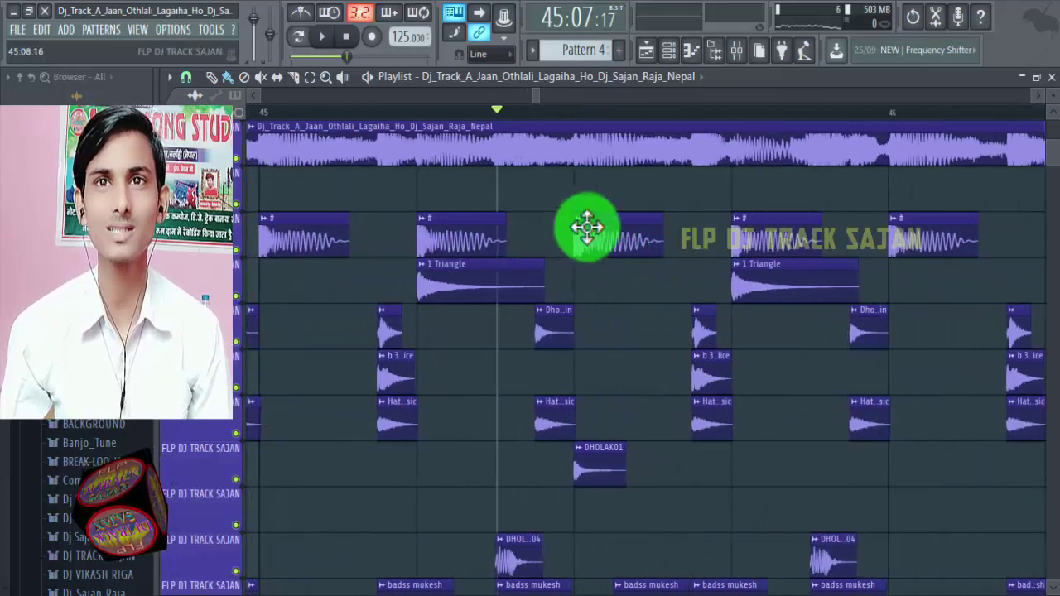
pyautogui.scroll(2, 587, 227)
pyautogui.doubleClick(612, 237)
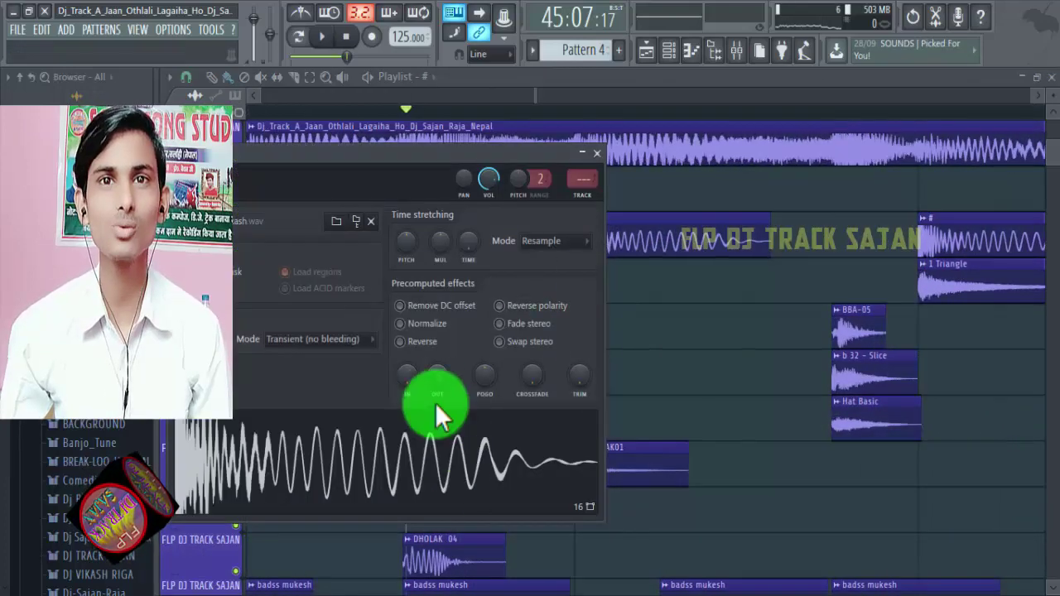
pyautogui.click(597, 153)
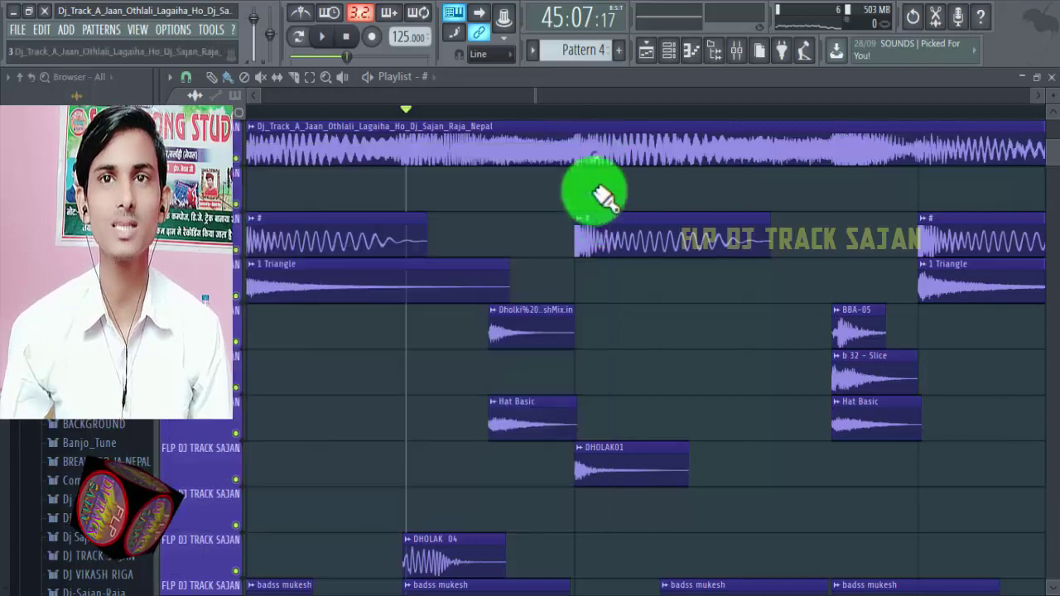
# Step: Review the channel settings and waveform of the # kick clip at the playhead in bar 45
pyautogui.scroll(-5, 601, 215)
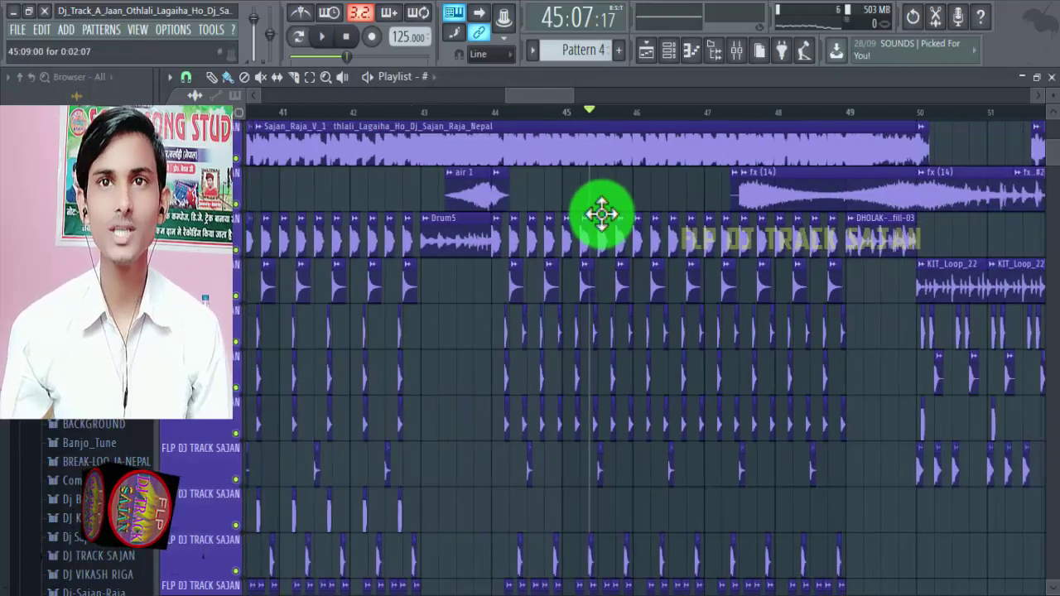
pyautogui.scroll(5, 601, 219)
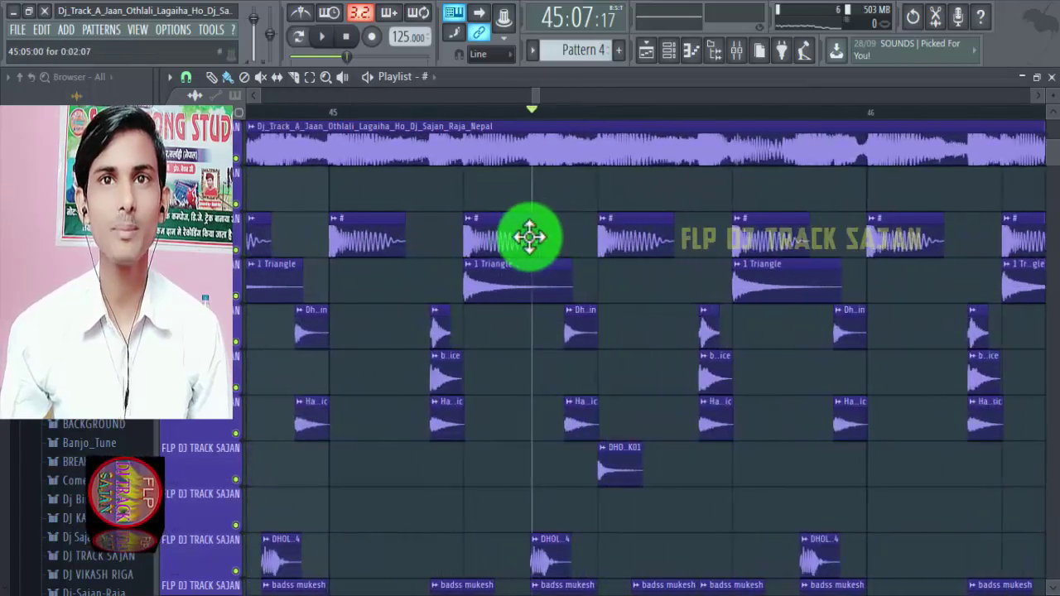
pyautogui.doubleClick(520, 238)
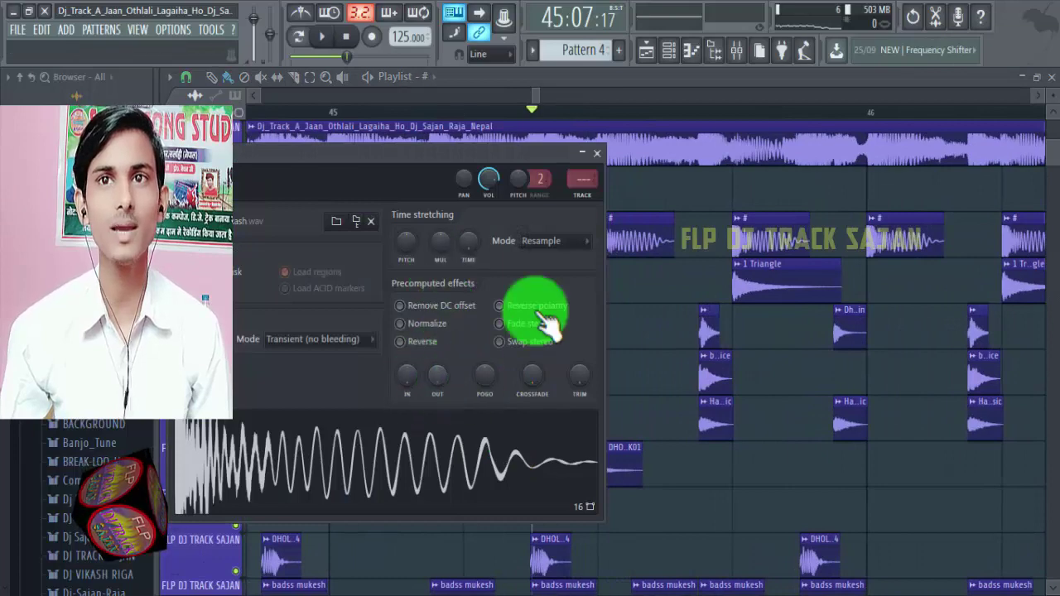
pyautogui.click(596, 154)
pyautogui.scroll(-2, 509, 222)
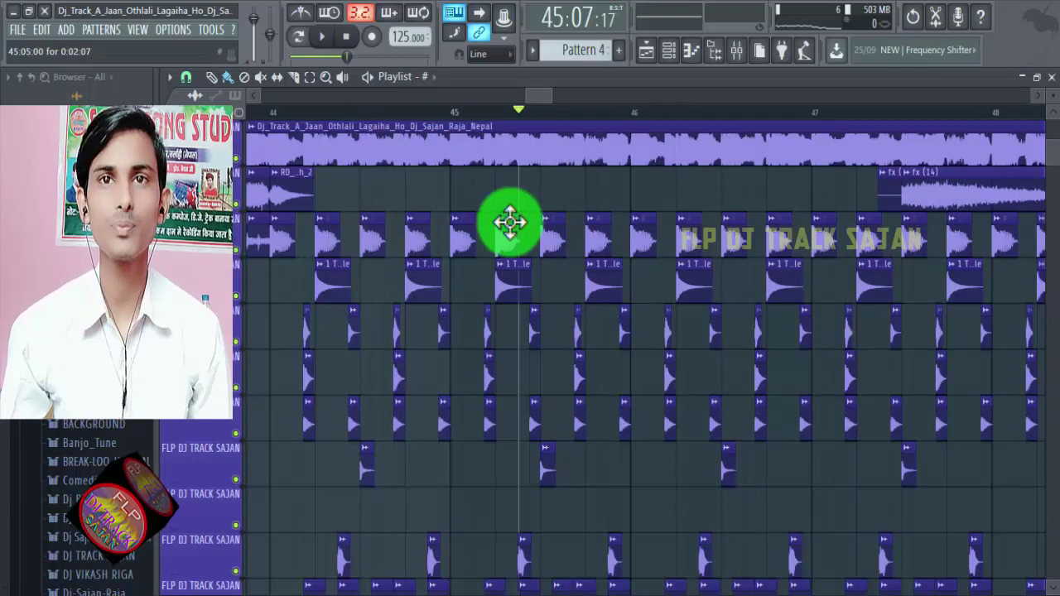
# Step: Examine the percussion layered under the # kicks around bar 45, including the dholak, badss mukesh and sameer high clips
pyautogui.scroll(3, 509, 222)
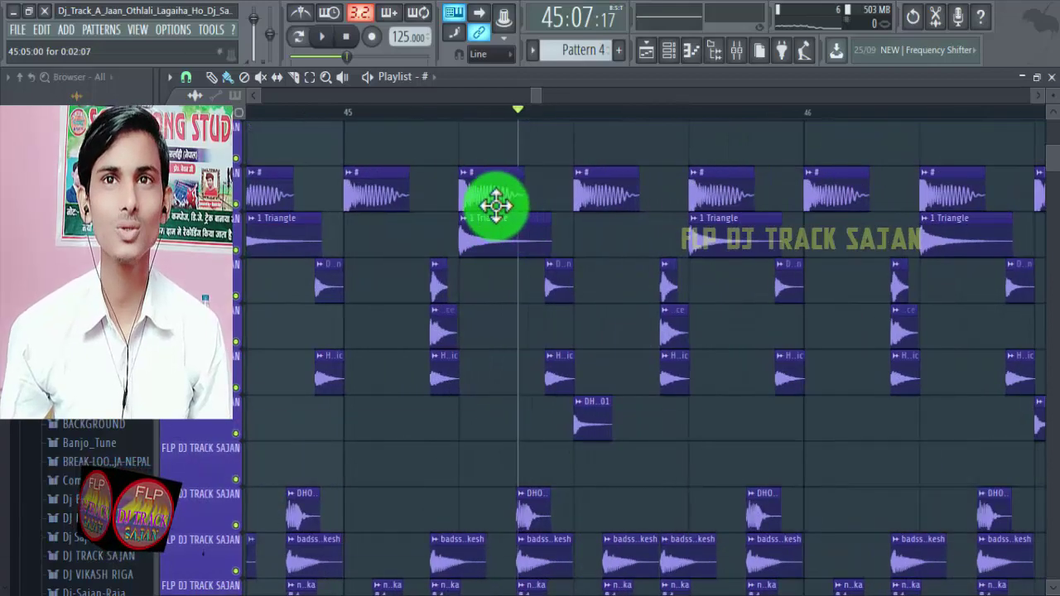
pyautogui.scroll(-2, 650, 268)
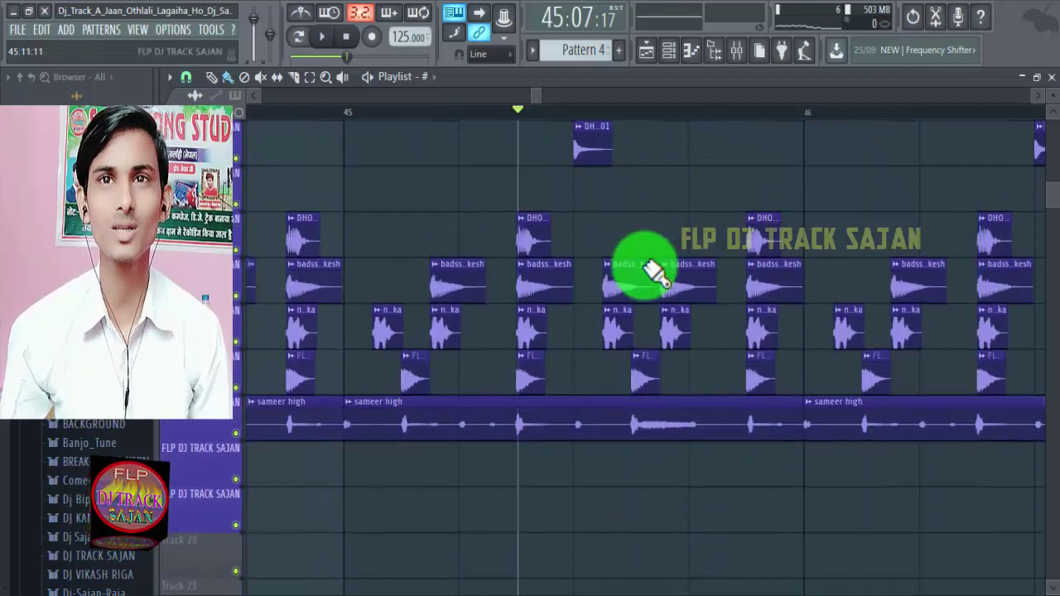
pyautogui.scroll(3, 653, 270)
pyautogui.scroll(-1, 655, 272)
pyautogui.scroll(-2, 496, 205)
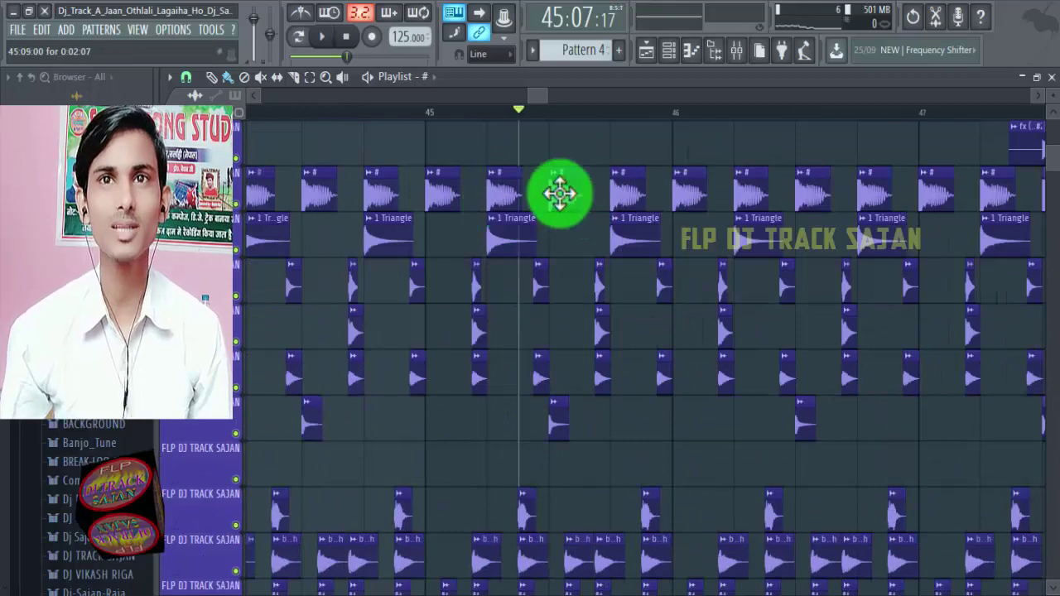
pyautogui.scroll(2, 558, 190)
# Step: Compare the kick, triangle and percussion spacing around bar 45 with the wider arrangement between bars 35 and 59
pyautogui.scroll(-8, 580, 207)
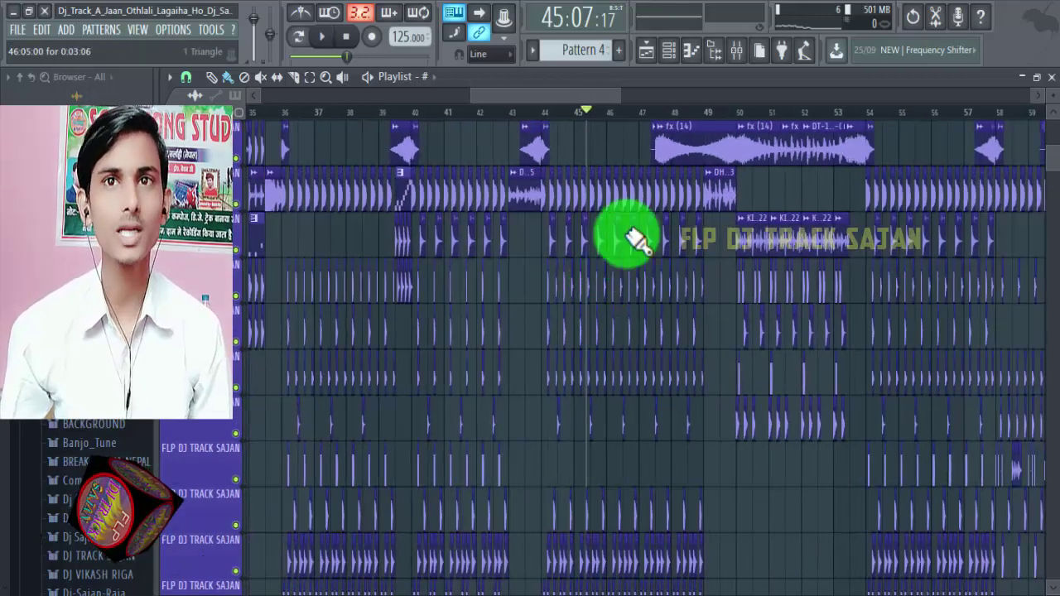
pyautogui.scroll(2, 622, 230)
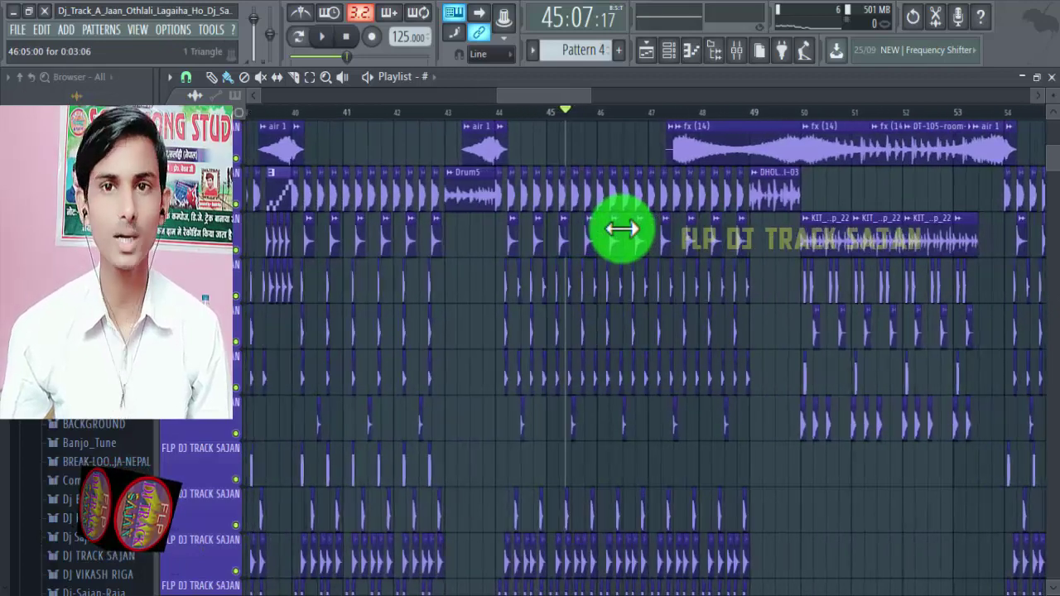
pyautogui.scroll(2, 621, 229)
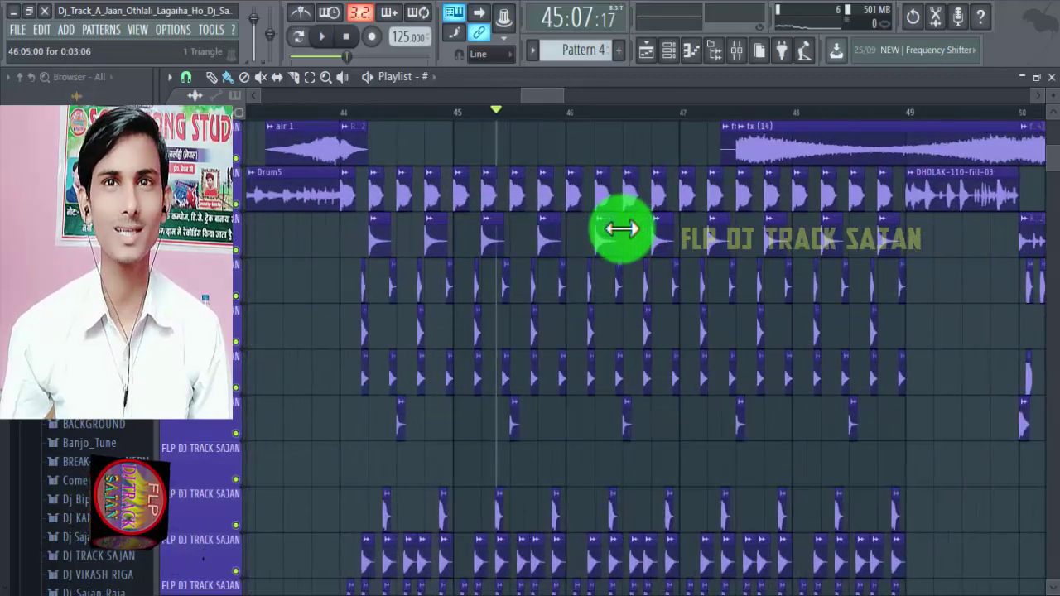
pyautogui.scroll(-3, 551, 249)
pyautogui.scroll(4, 537, 274)
pyautogui.scroll(-1, 524, 273)
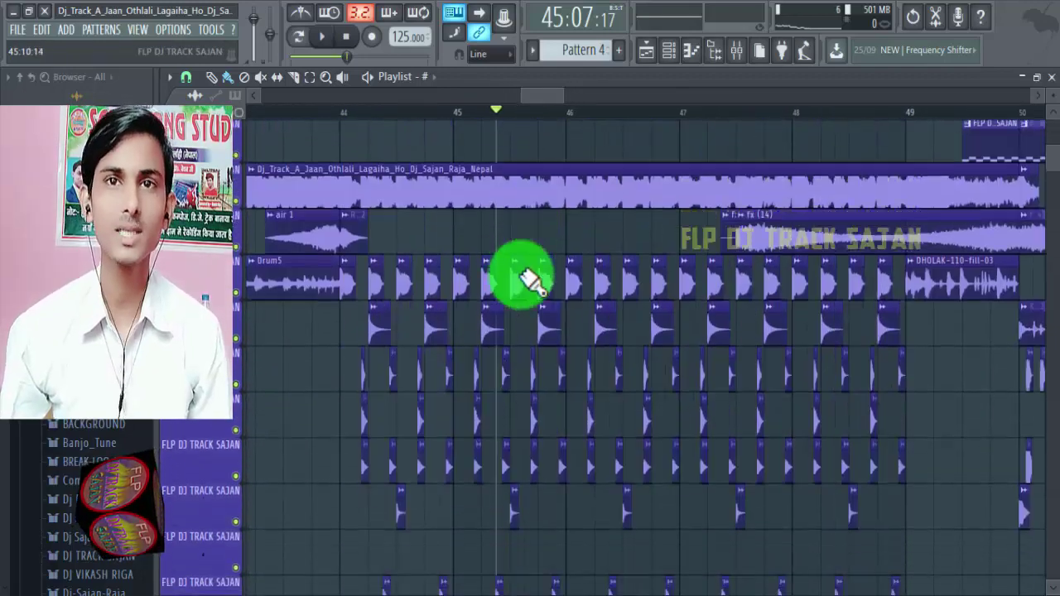
pyautogui.scroll(-3, 520, 277)
pyautogui.scroll(3, 520, 277)
# Step: Check the # kick's channel settings once more from its clip in the second half of bar 45
pyautogui.scroll(3, 518, 246)
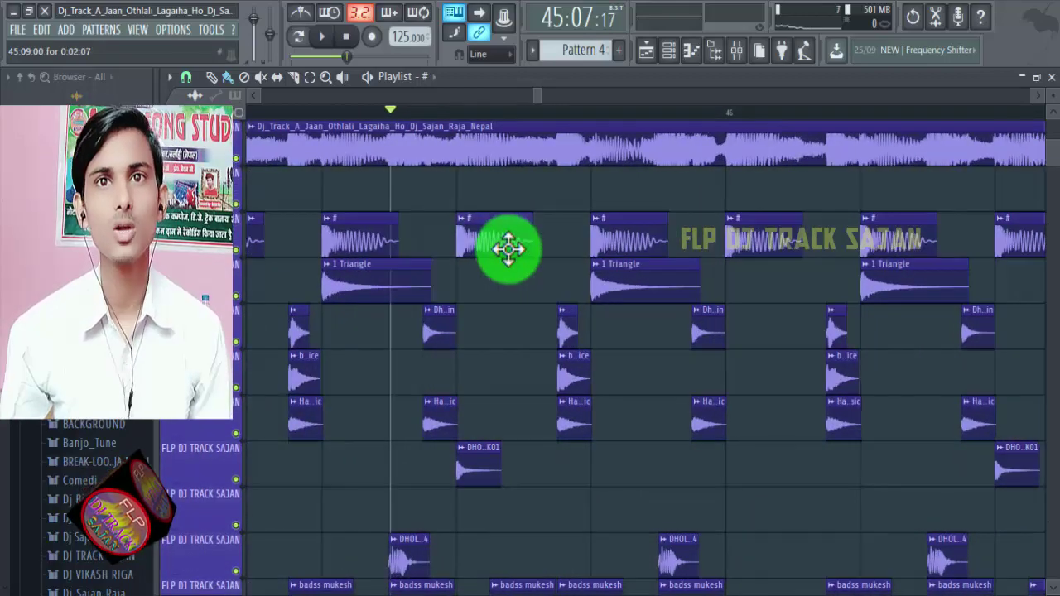
pyautogui.doubleClick(507, 248)
pyautogui.click(587, 166)
pyautogui.scroll(-2, 590, 252)
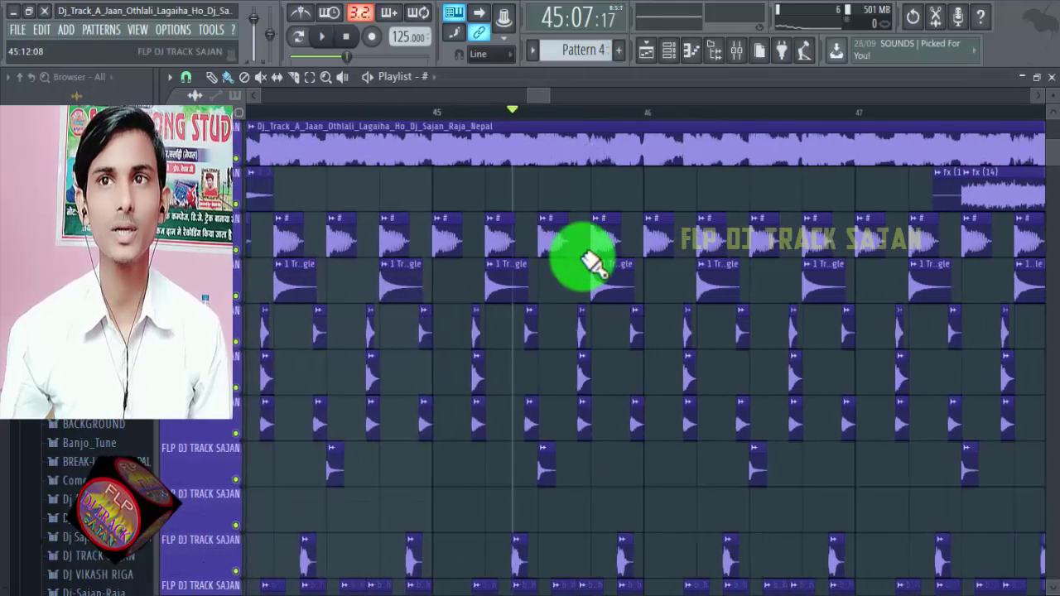
# Step: Shape the # kick sample with a partial fade-out and the Trim amount turned fully up in its precomputed effects
pyautogui.scroll(-3, 588, 261)
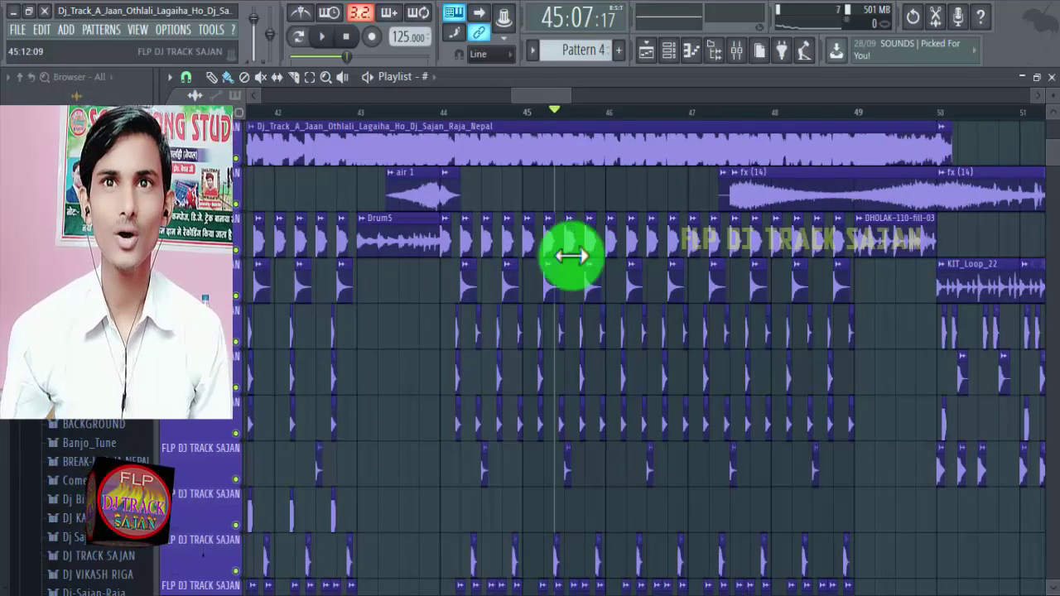
pyautogui.scroll(4, 568, 246)
pyautogui.scroll(2, 548, 246)
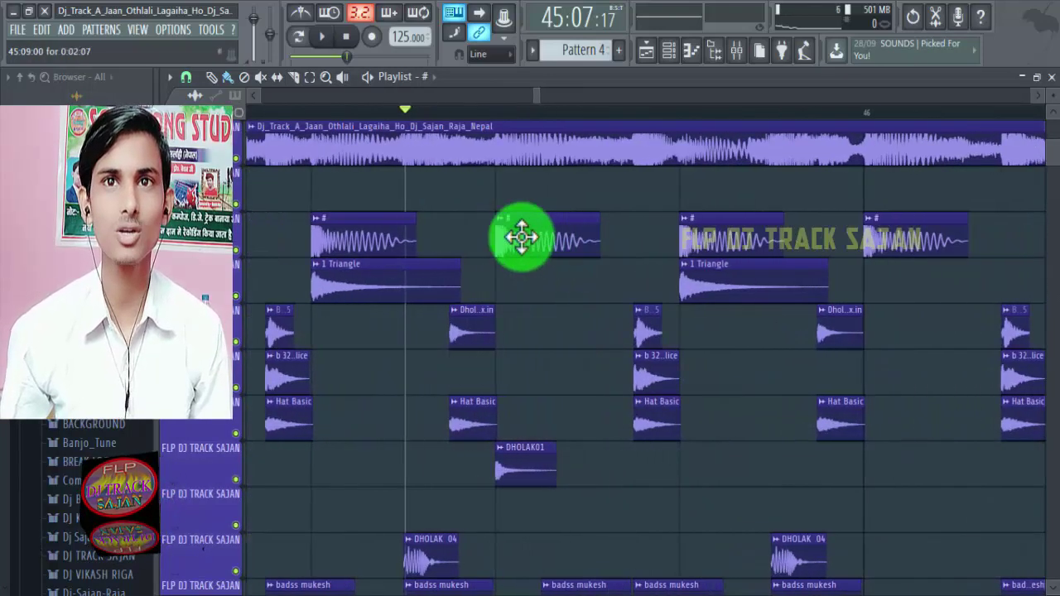
pyautogui.doubleClick(570, 243)
pyautogui.moveTo(498, 157); pyautogui.dragTo(568, 109)
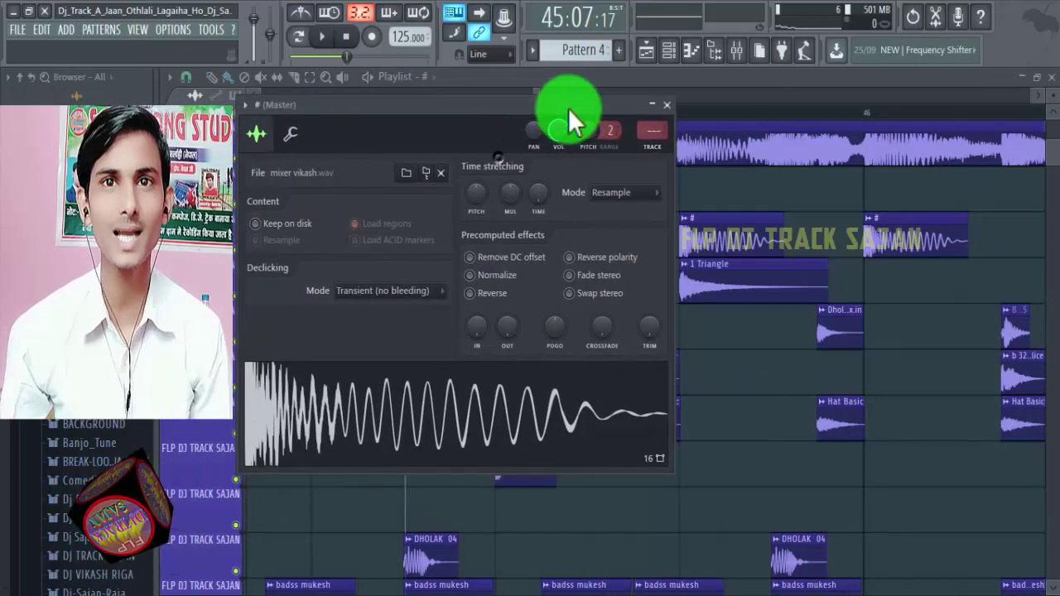
pyautogui.moveTo(520, 352); pyautogui.dragTo(505, 263)
pyautogui.click(633, 346)
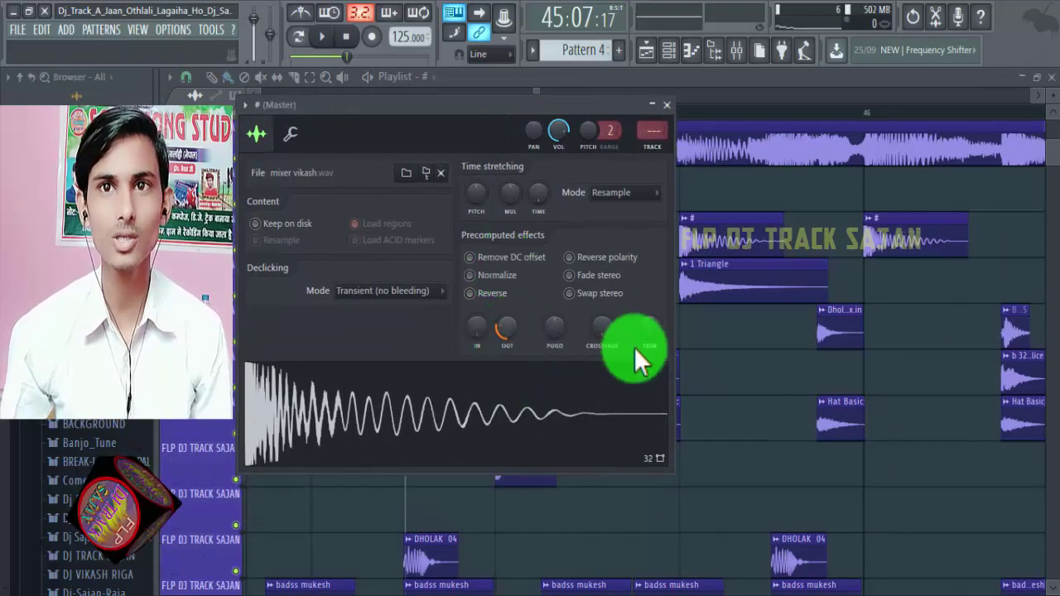
pyautogui.moveTo(641, 327); pyautogui.dragTo(596, 544)
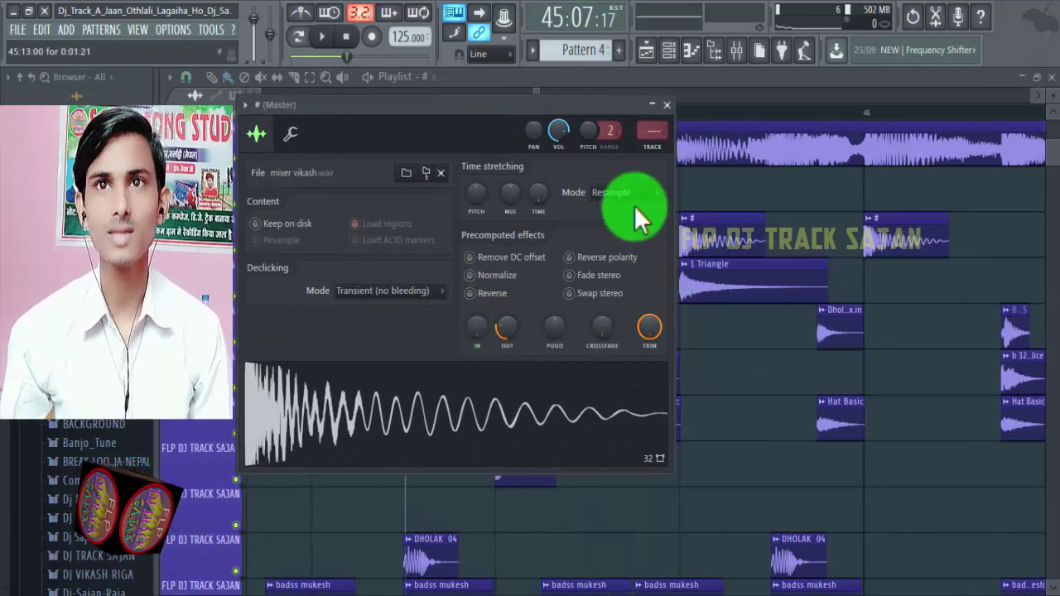
pyautogui.click(666, 115)
# Step: Examine the # kick clips against the vocal, Drum5 and fx (14) clips between bars 43 and 50
pyautogui.scroll(-6, 586, 245)
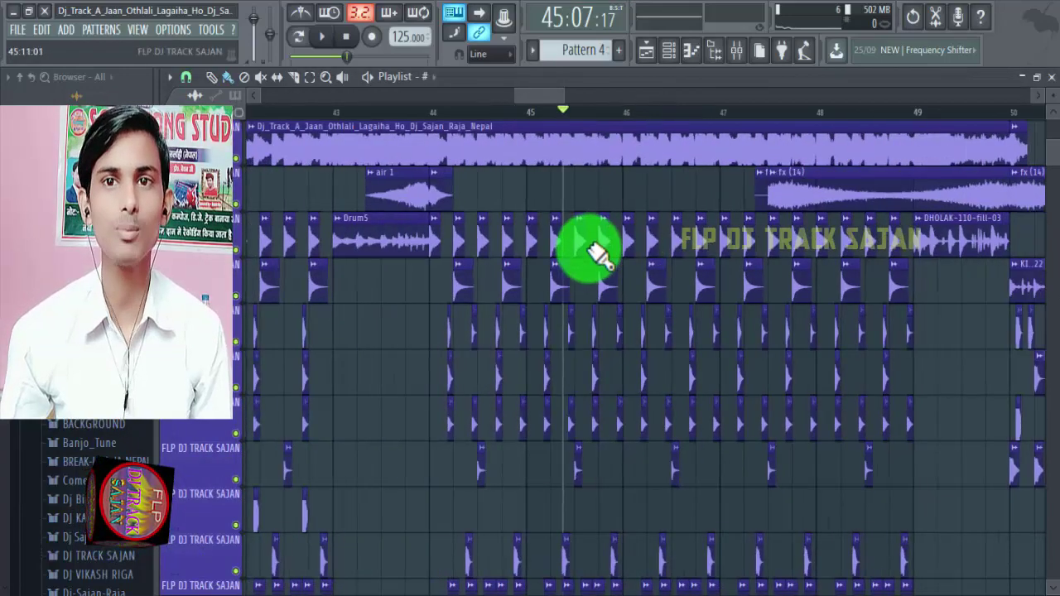
pyautogui.scroll(4, 596, 258)
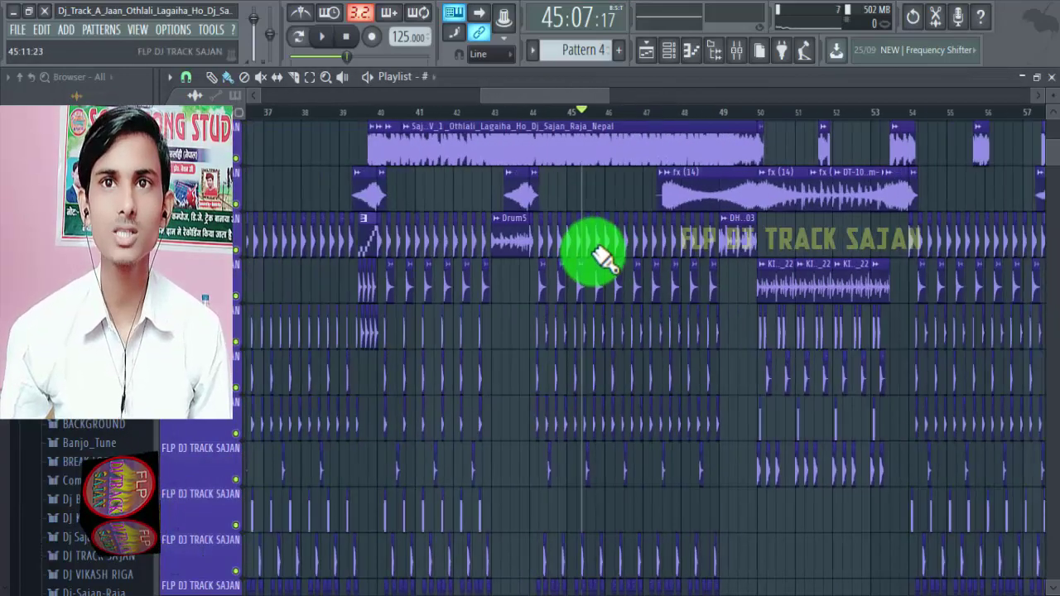
pyautogui.scroll(3, 549, 298)
pyautogui.scroll(-3, 549, 298)
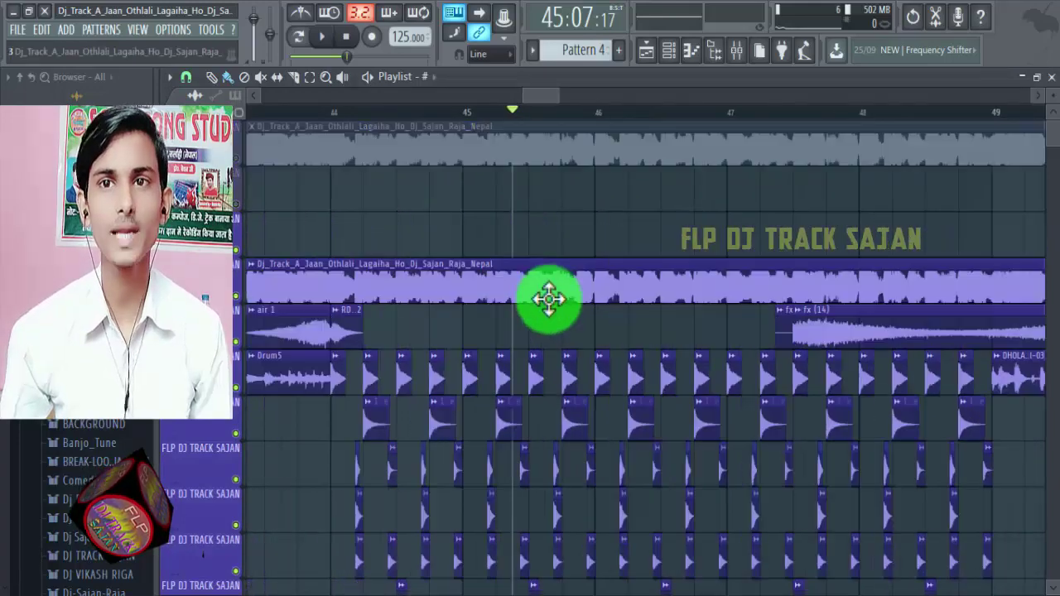
pyautogui.scroll(4, 549, 299)
pyautogui.scroll(-5, 549, 300)
pyautogui.scroll(-6, 548, 300)
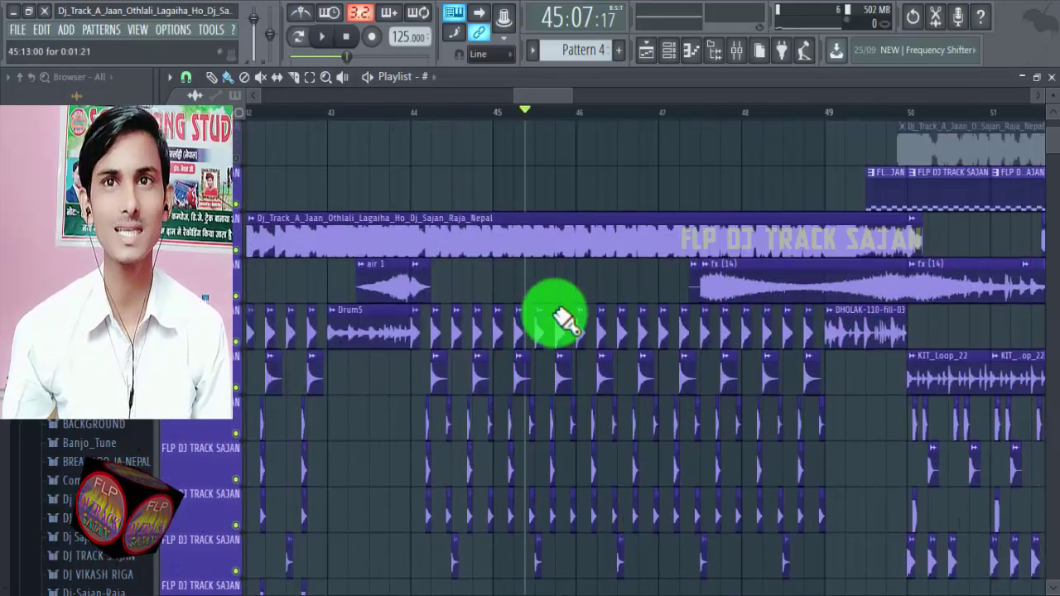
# Step: Survey the muted track copies, pattern clips and drum layers from bar 36 to 60, then around bars 45 to 48
pyautogui.scroll(-4, 551, 312)
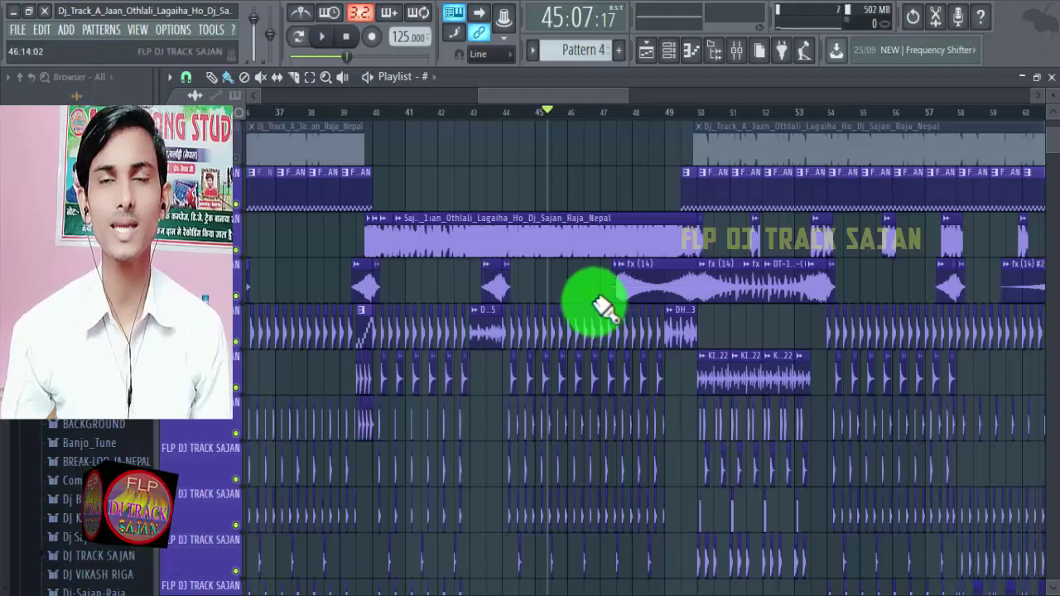
pyautogui.scroll(-4, 591, 305)
pyautogui.scroll(4, 591, 306)
pyautogui.scroll(8, 591, 305)
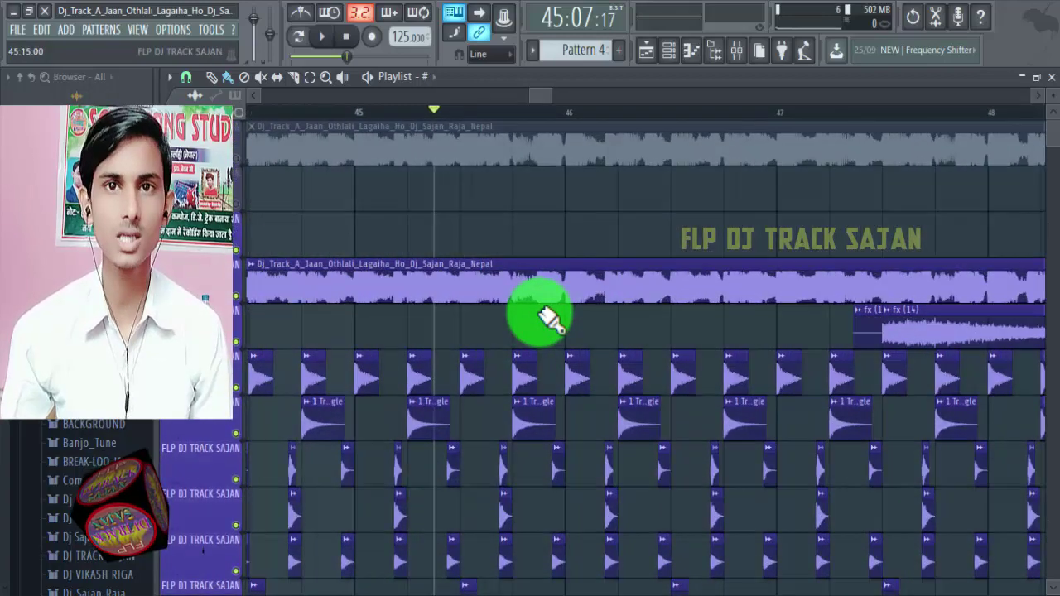
pyautogui.scroll(-3, 547, 319)
pyautogui.scroll(3, 542, 321)
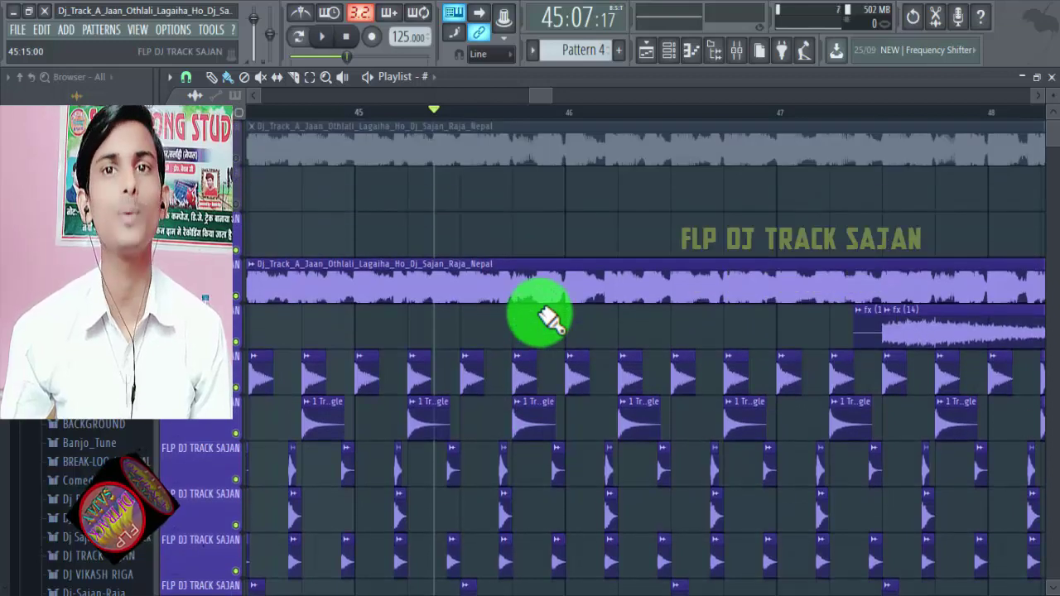
# Step: Reopen the # kick's channel settings from its bar 45 clip and close them without changes
pyautogui.scroll(-4, 542, 323)
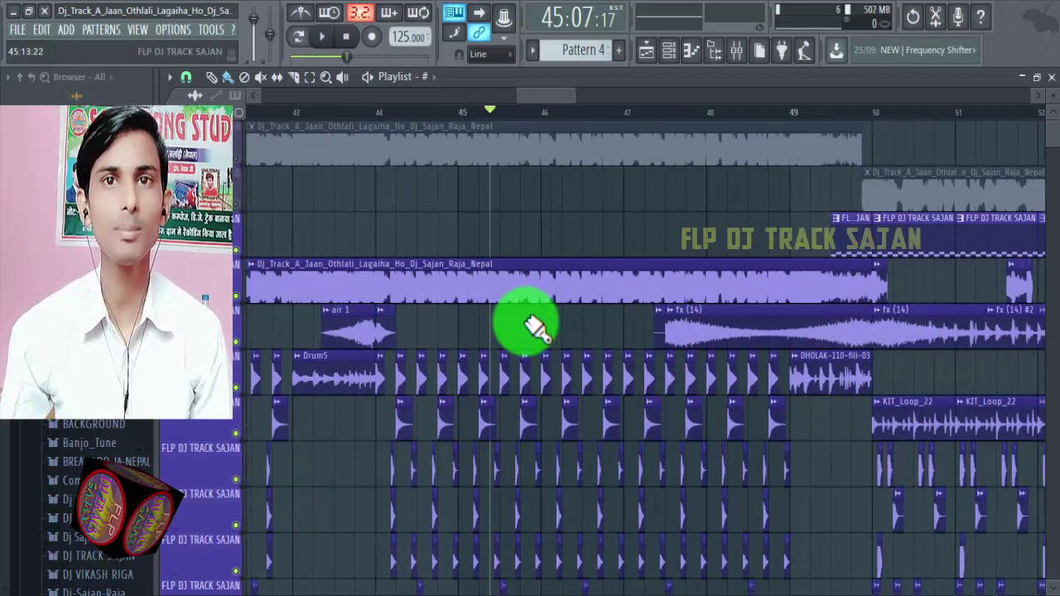
pyautogui.scroll(-3, 527, 323)
pyautogui.scroll(4, 507, 240)
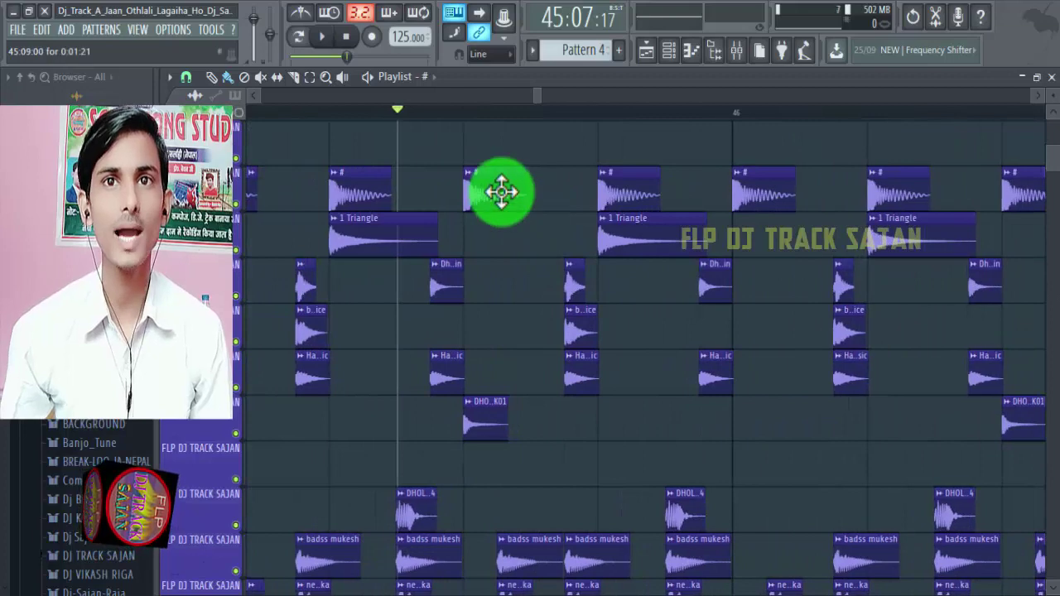
pyautogui.doubleClick(502, 190)
pyautogui.click(667, 105)
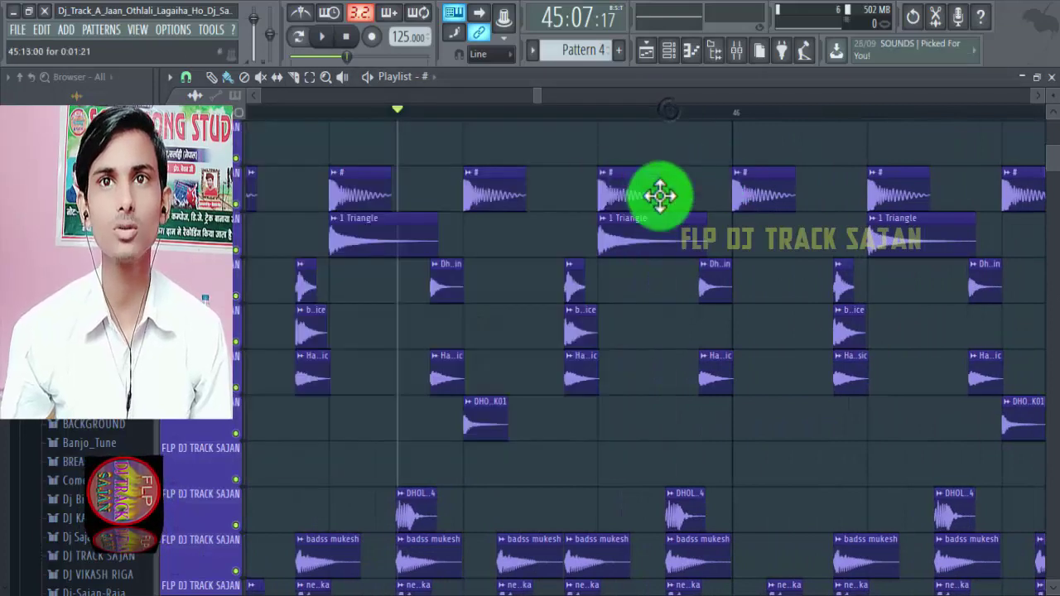
# Step: Inspect the length and spacing of the trimmed # kick clips above the triangle clips between bars 45 and 47
pyautogui.scroll(-4, 565, 208)
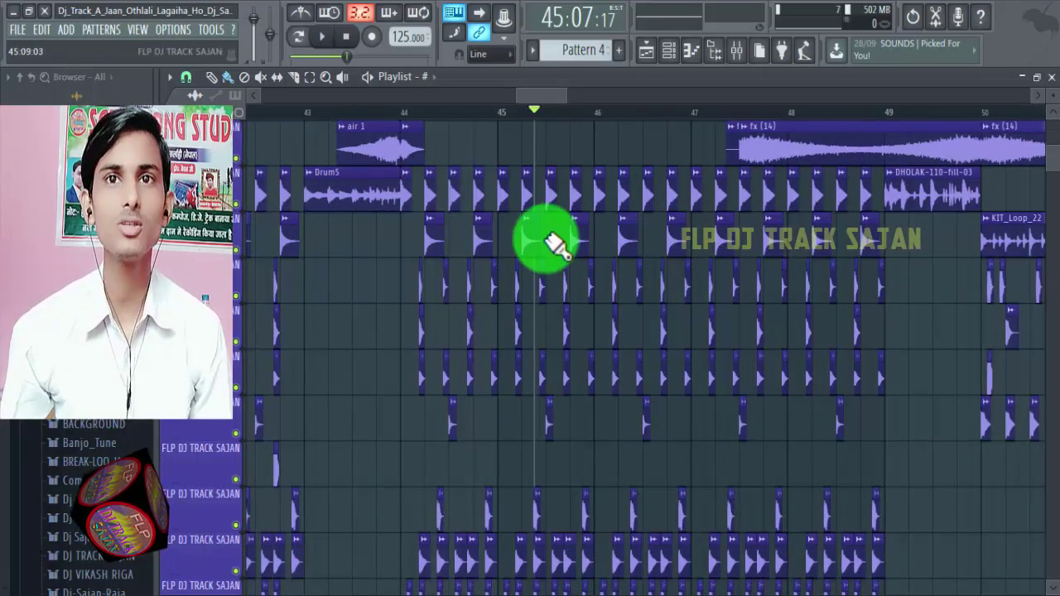
pyautogui.scroll(-3, 549, 238)
pyautogui.scroll(5, 548, 239)
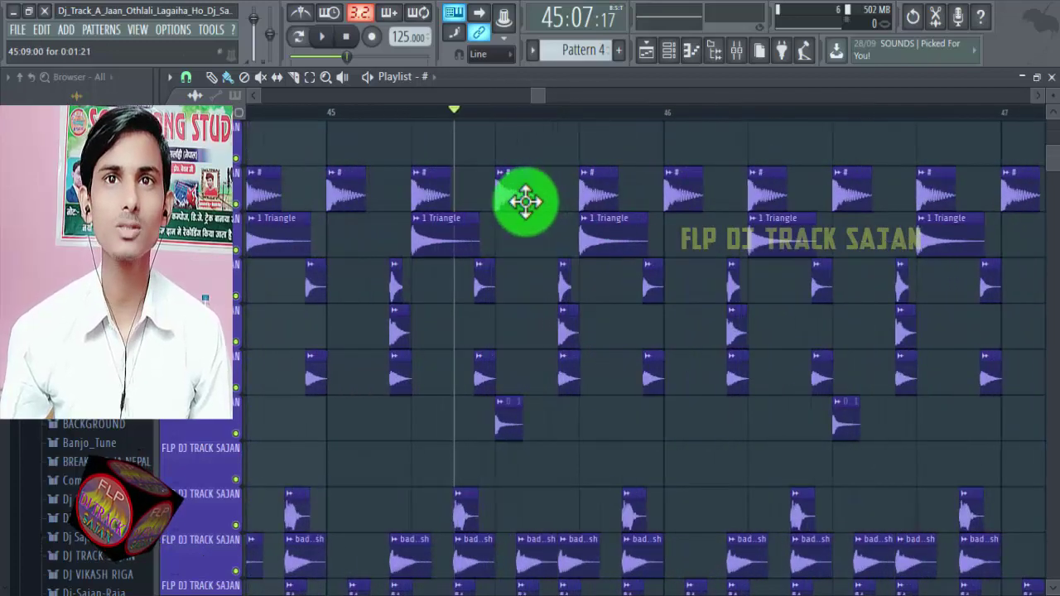
# Step: Survey the vocal, fx (14), kick, triangle and lower drum layers between bars 41 and 54
pyautogui.scroll(-5, 525, 201)
pyautogui.scroll(4, 525, 201)
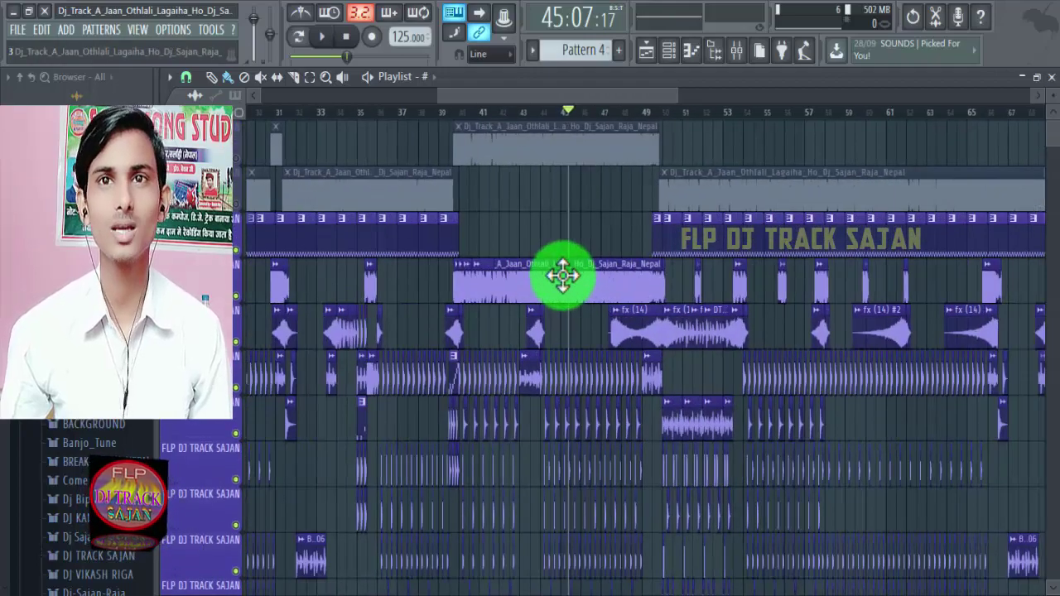
pyautogui.scroll(3, 579, 278)
pyautogui.scroll(-6, 582, 323)
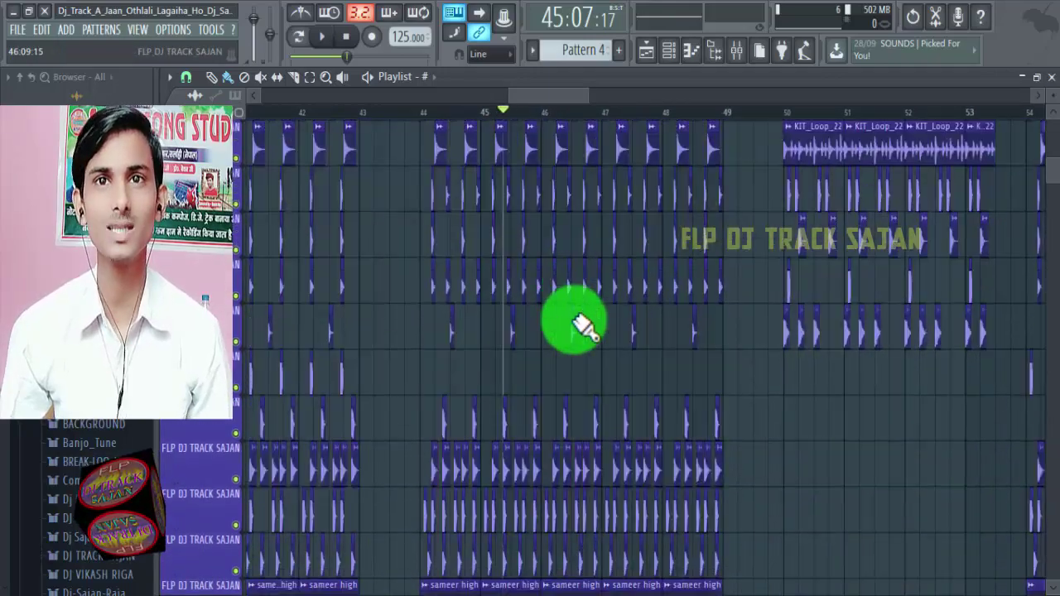
pyautogui.scroll(3, 572, 315)
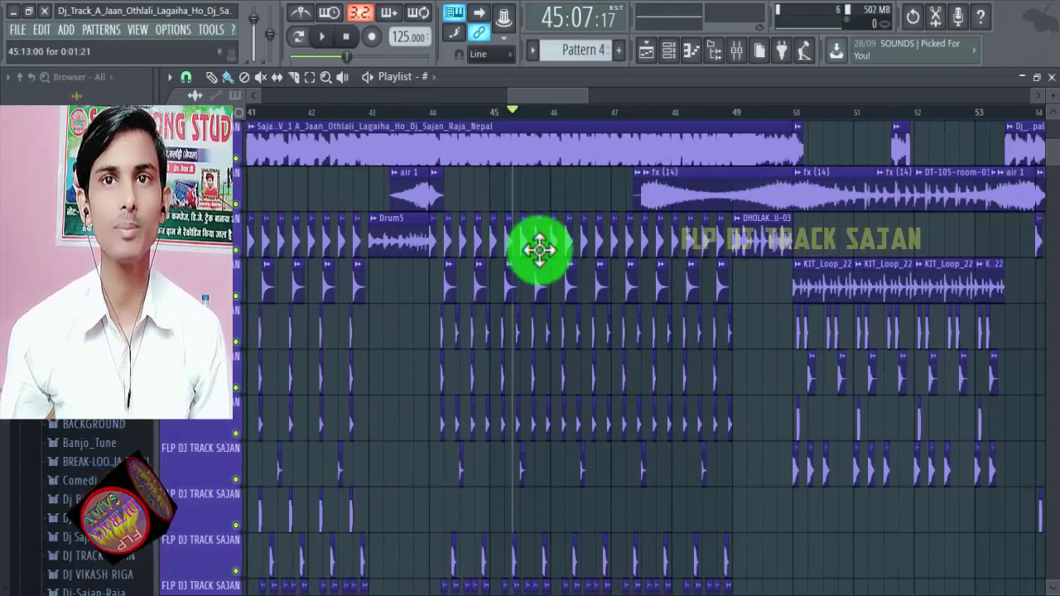
pyautogui.scroll(-6, 534, 250)
pyautogui.scroll(9, 542, 253)
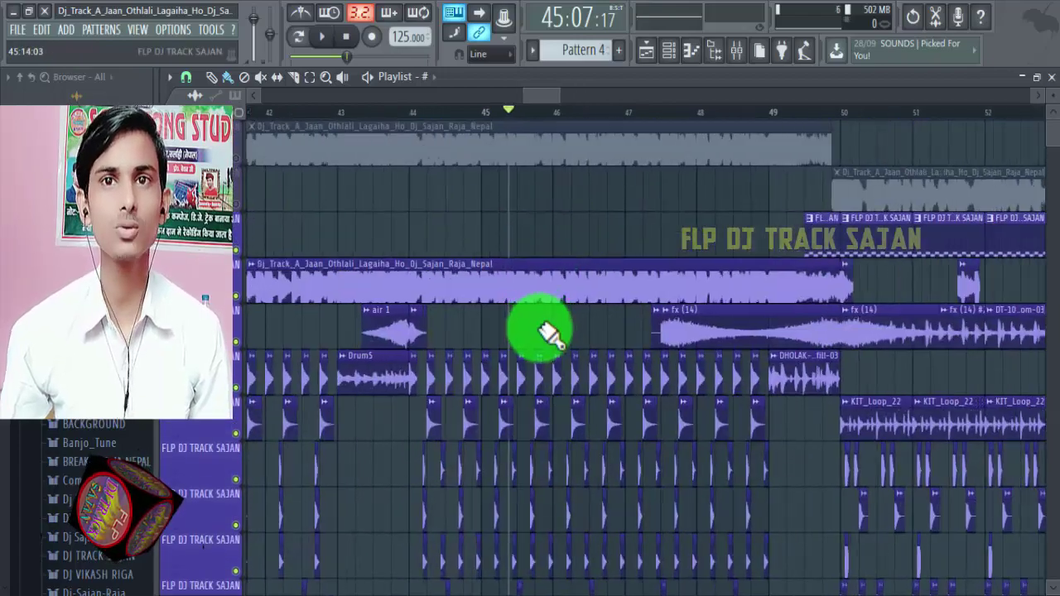
pyautogui.scroll(5, 549, 370)
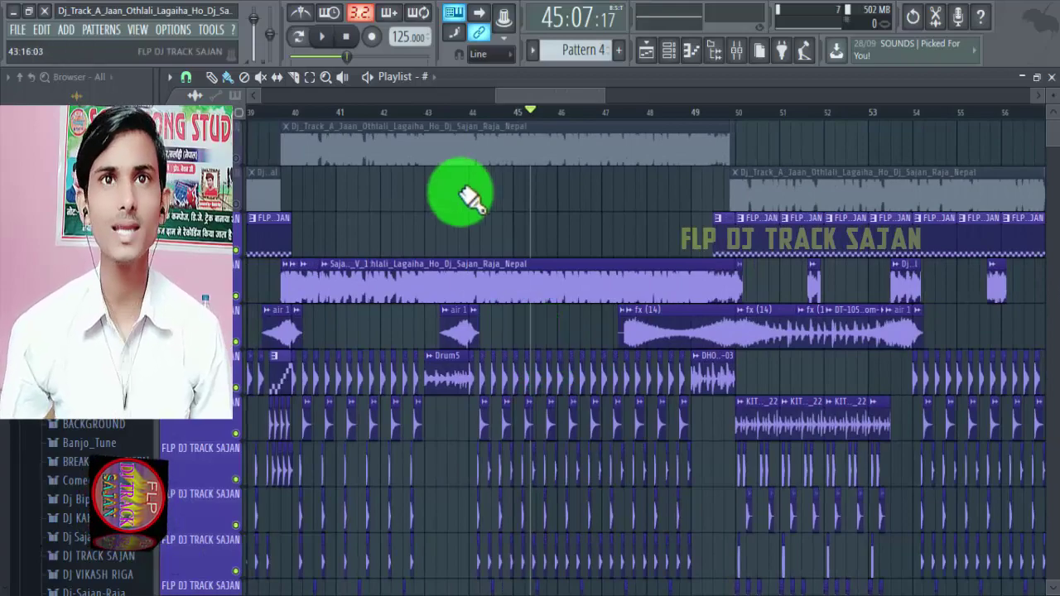
pyautogui.scroll(-3, 438, 178)
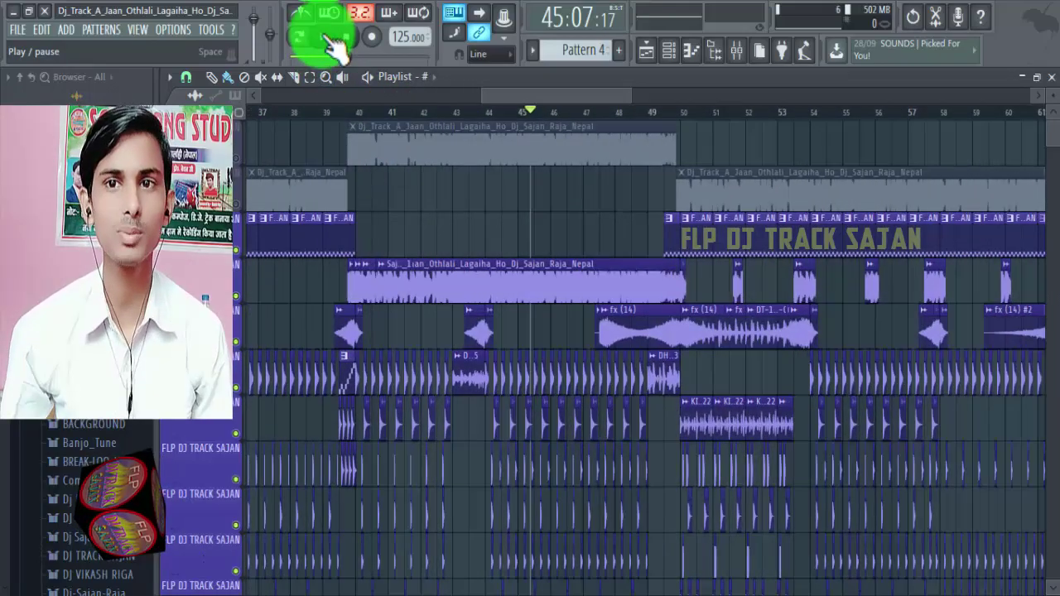
# Step: Play the arrangement from bar 45 to bar 48, following the vocal and kick layers, and pause it
pyautogui.click(323, 36)
pyautogui.scroll(-3, 440, 270)
pyautogui.scroll(3, 530, 270)
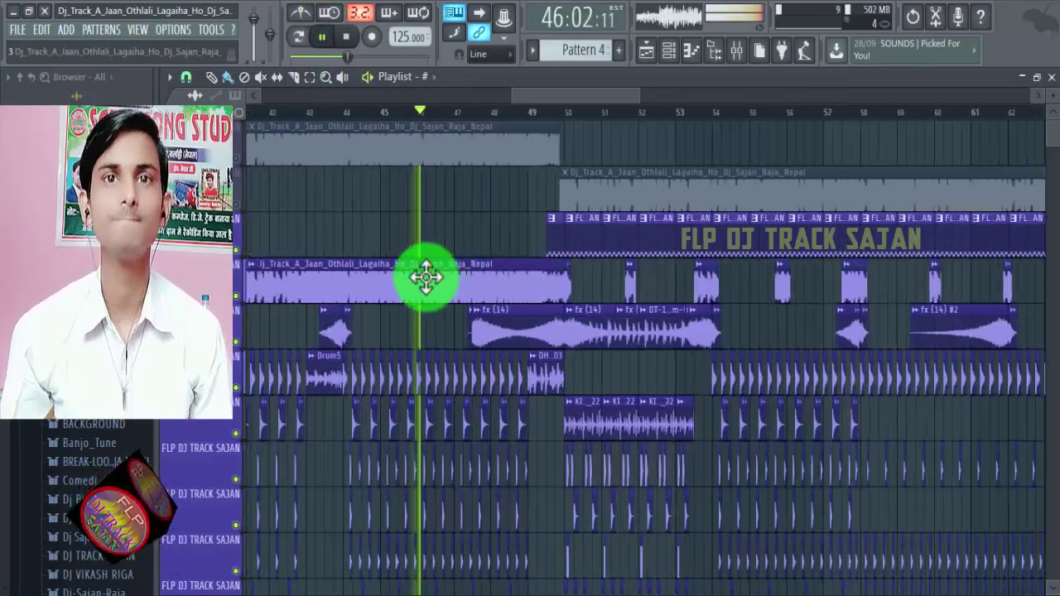
pyautogui.scroll(-5, 447, 275)
pyautogui.scroll(5, 542, 246)
pyautogui.scroll(-3, 433, 182)
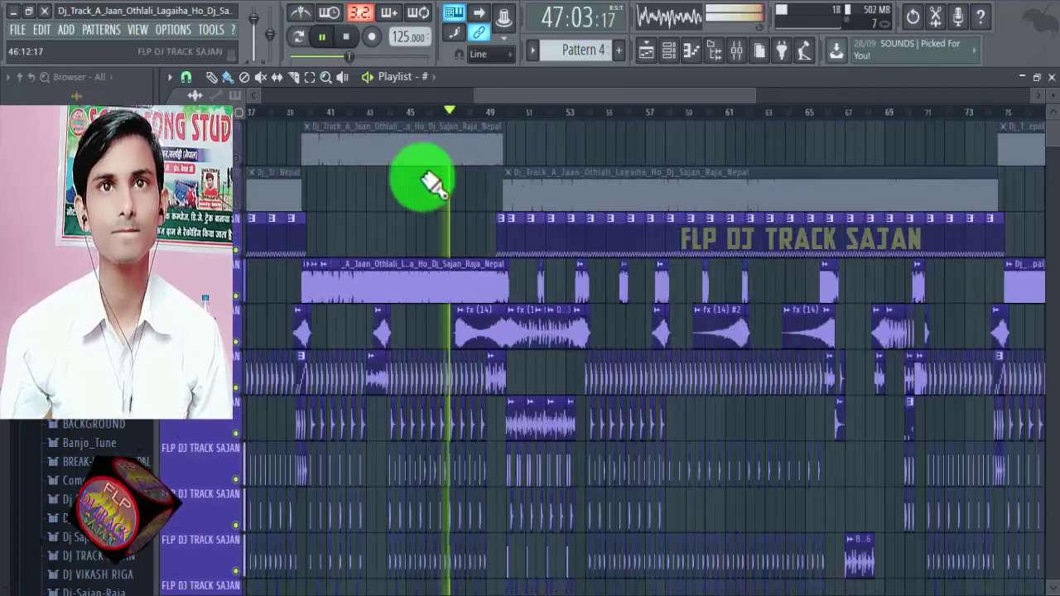
pyautogui.click(325, 37)
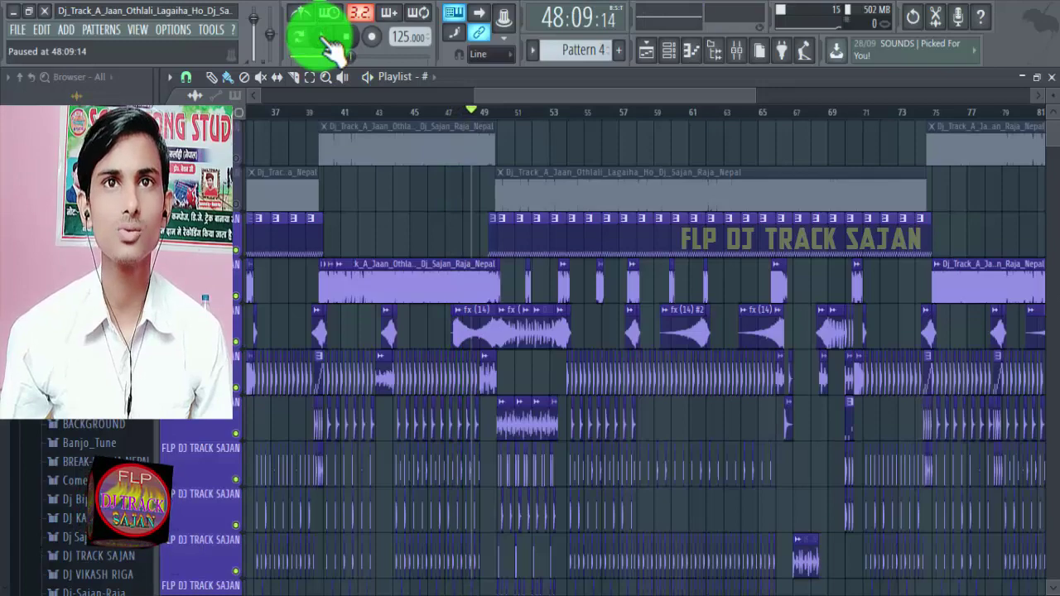
# Step: Resume playback, mute the repeating pattern track, and unmute the full song copy that starts near bar 50
pyautogui.click(325, 36)
pyautogui.click(236, 249)
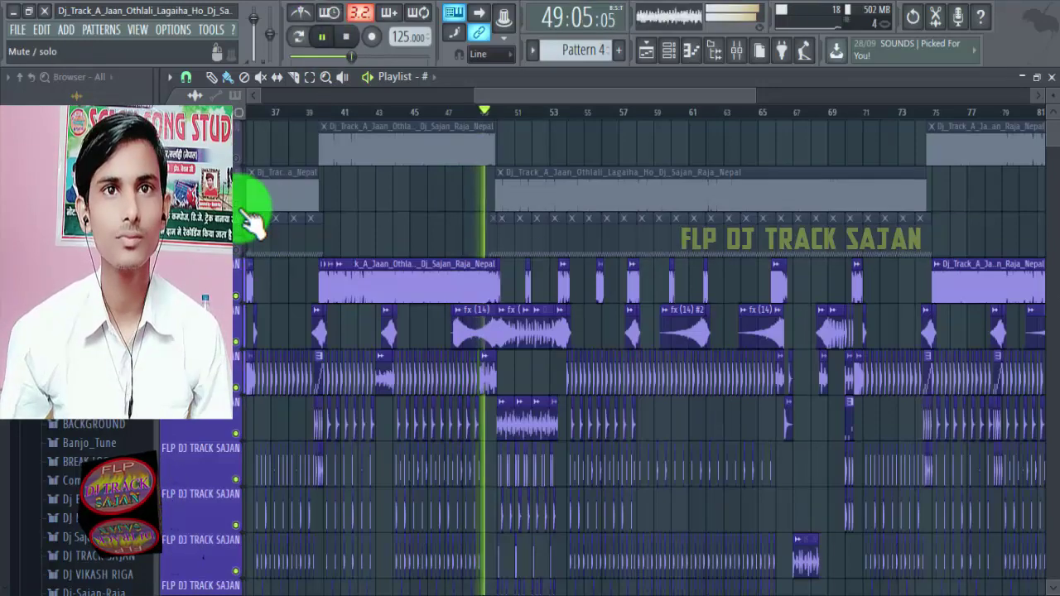
pyautogui.click(237, 204)
pyautogui.scroll(6, 433, 238)
pyautogui.scroll(-3, 402, 257)
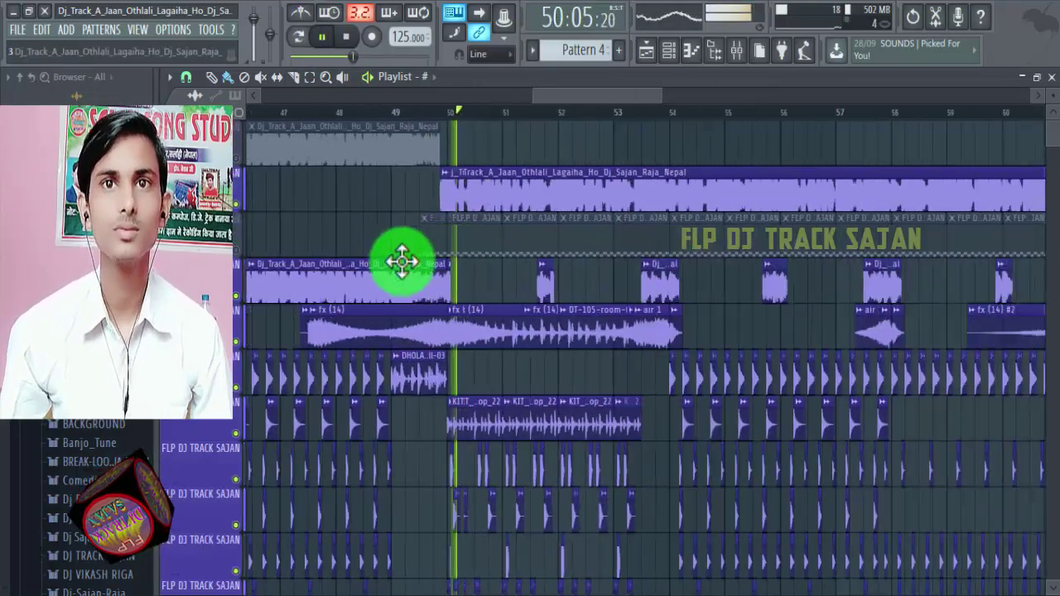
pyautogui.scroll(1, 520, 238)
pyautogui.scroll(3, 519, 239)
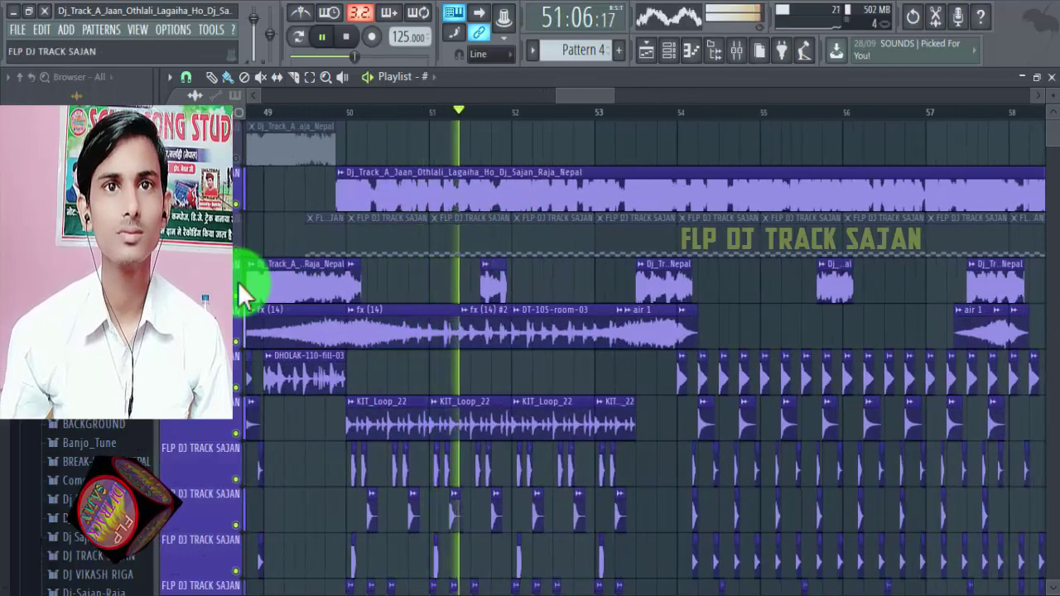
# Step: Audition with the chopped vocal track muted and unmuted, then mute the full song copy and re-enable the pattern track
pyautogui.click(241, 295)
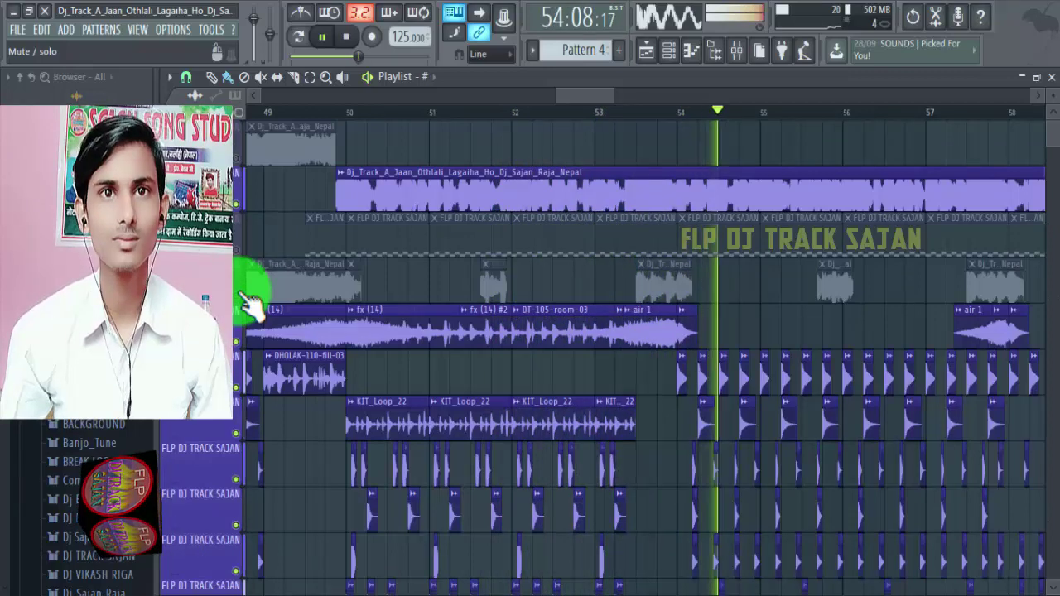
pyautogui.click(238, 296)
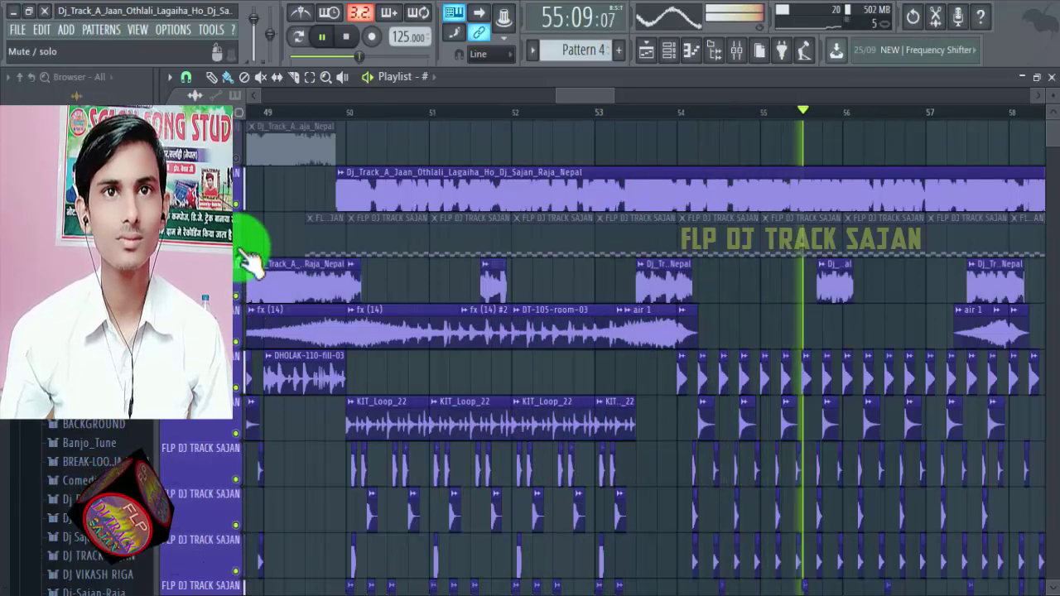
pyautogui.click(236, 205)
pyautogui.click(237, 250)
# Step: Listen to the pattern, vocal chop, fx (14) #2 and drum layers from bar 56 to bar 60
pyautogui.scroll(-3, 461, 279)
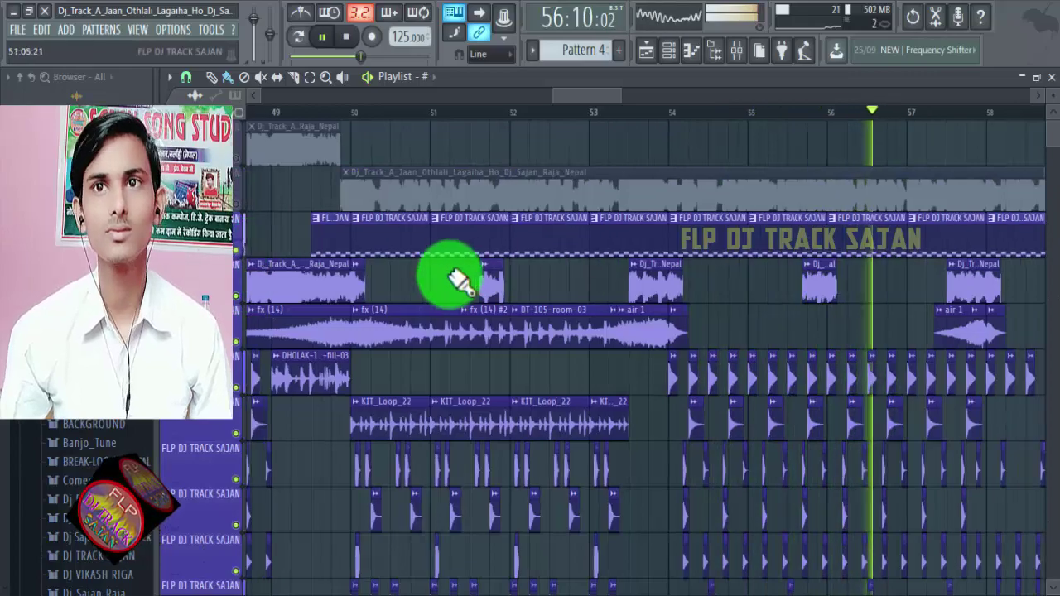
pyautogui.scroll(4, 717, 276)
pyautogui.scroll(-6, 551, 297)
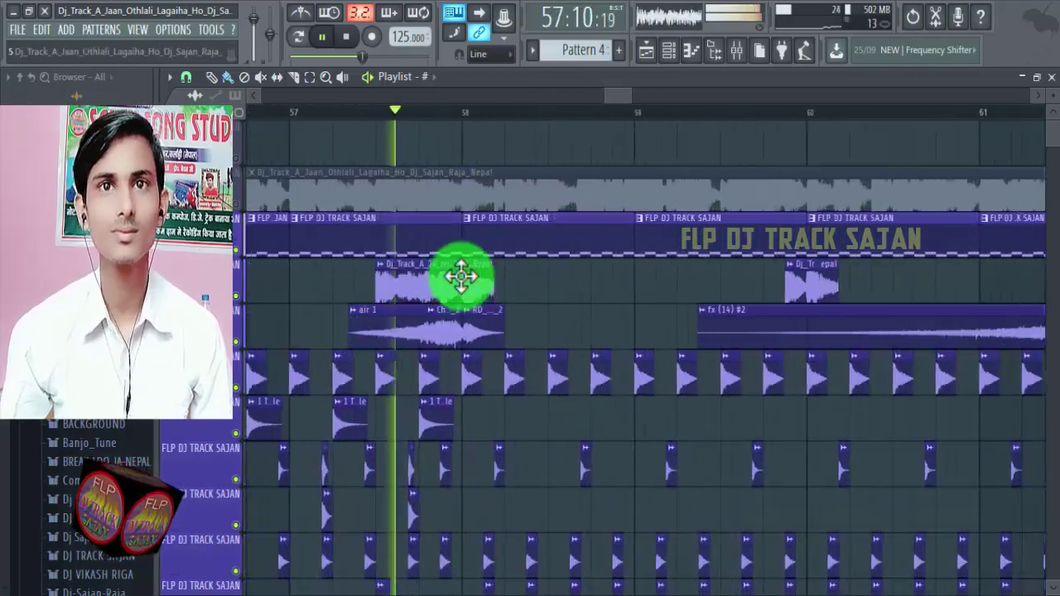
pyautogui.scroll(8, 503, 277)
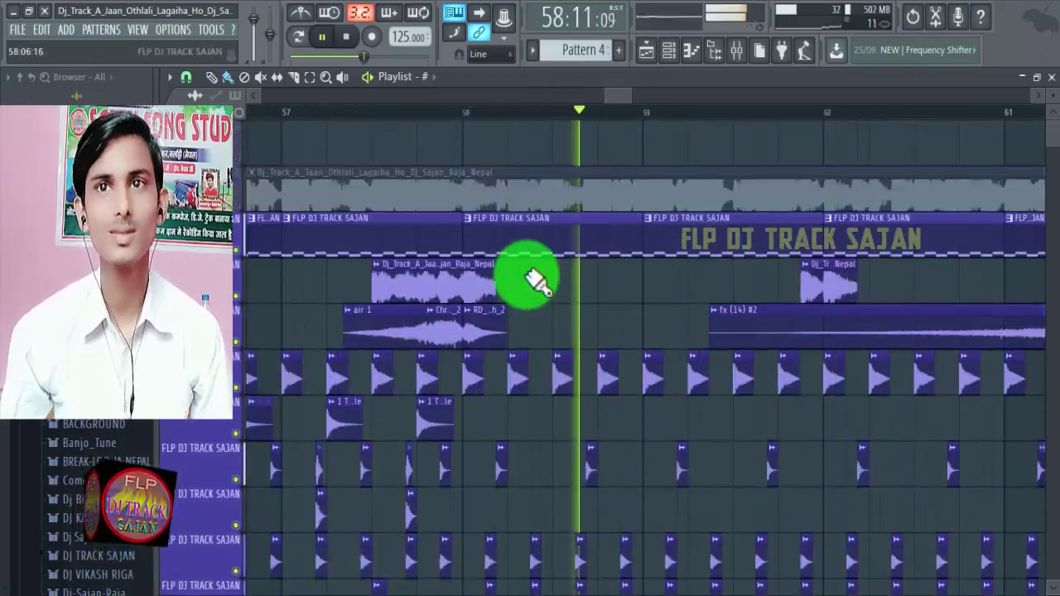
pyautogui.scroll(-6, 577, 299)
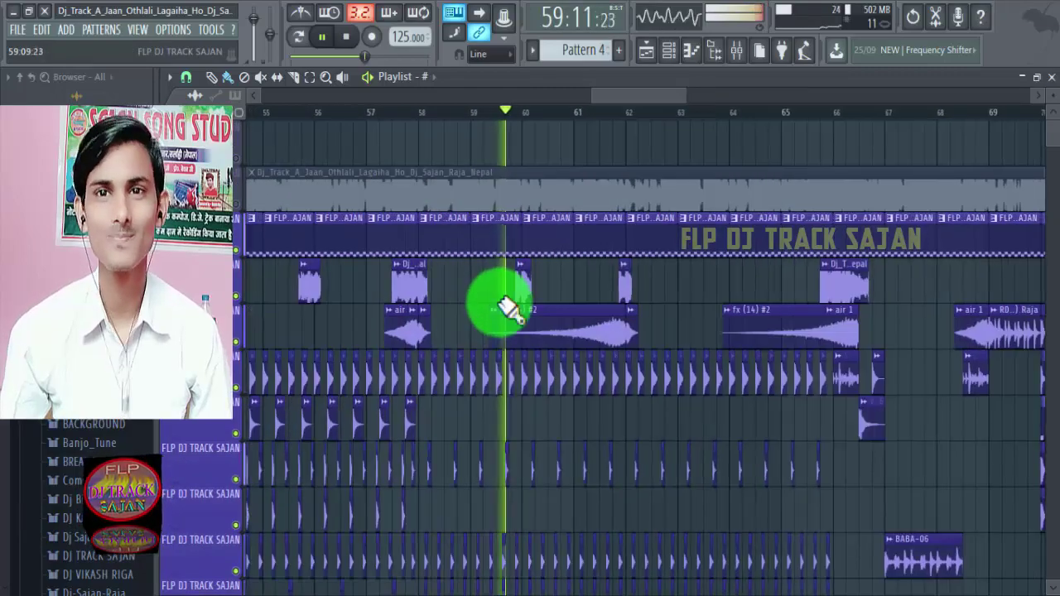
pyautogui.scroll(-3, 646, 309)
pyautogui.scroll(6, 646, 308)
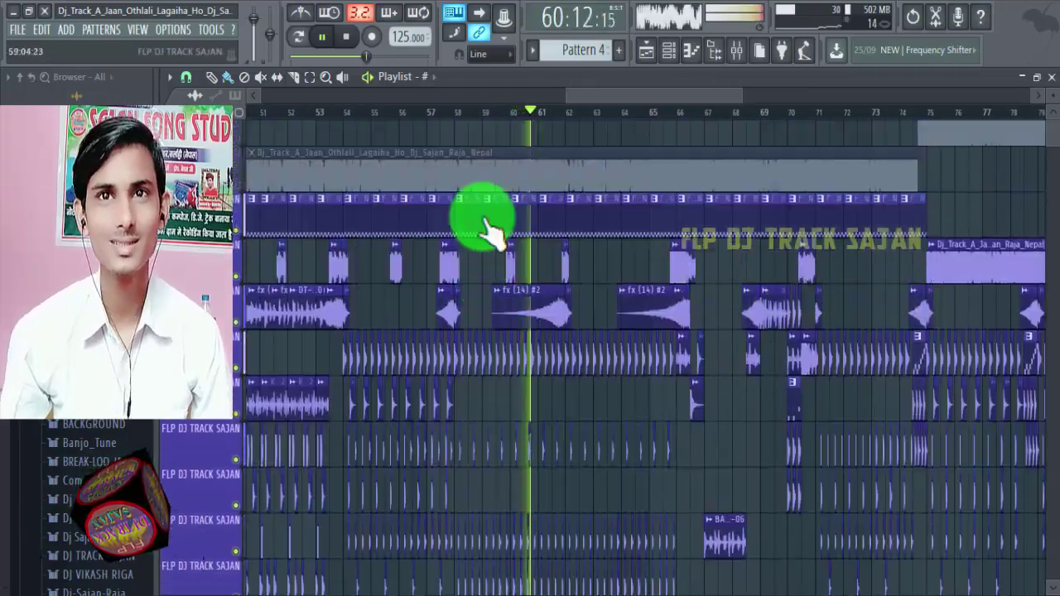
# Step: Compare the remix with and without the full song copy by toggling its track's mute twice during playback
pyautogui.click(243, 212)
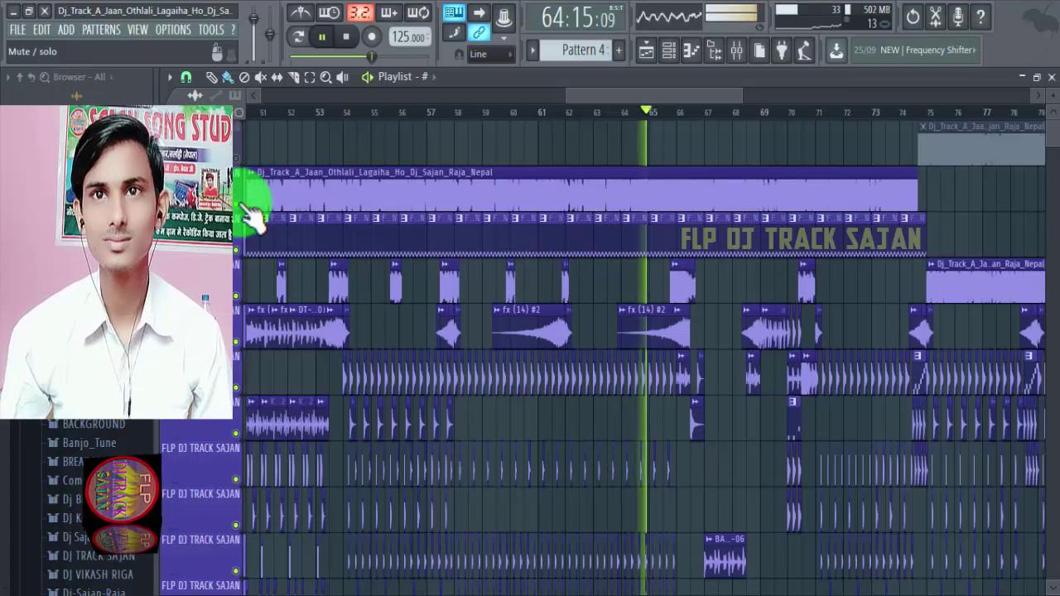
pyautogui.click(243, 211)
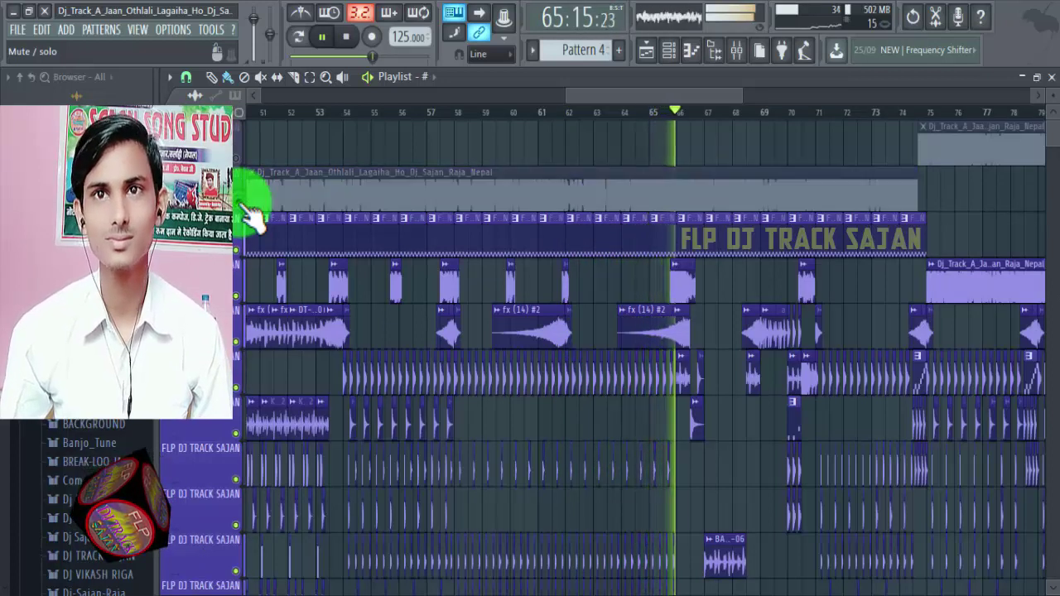
pyautogui.click(243, 211)
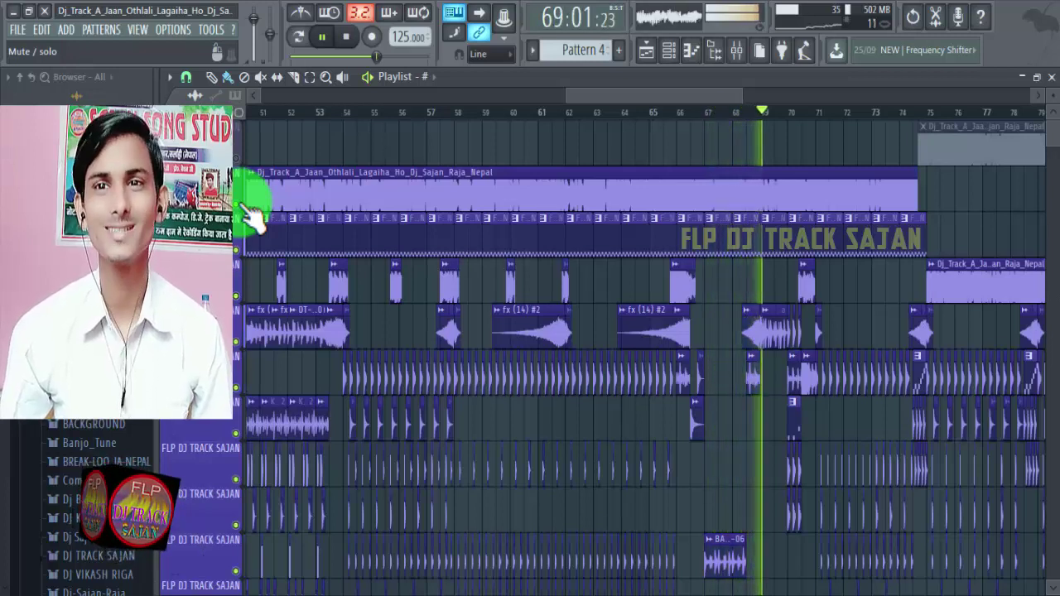
pyautogui.click(246, 212)
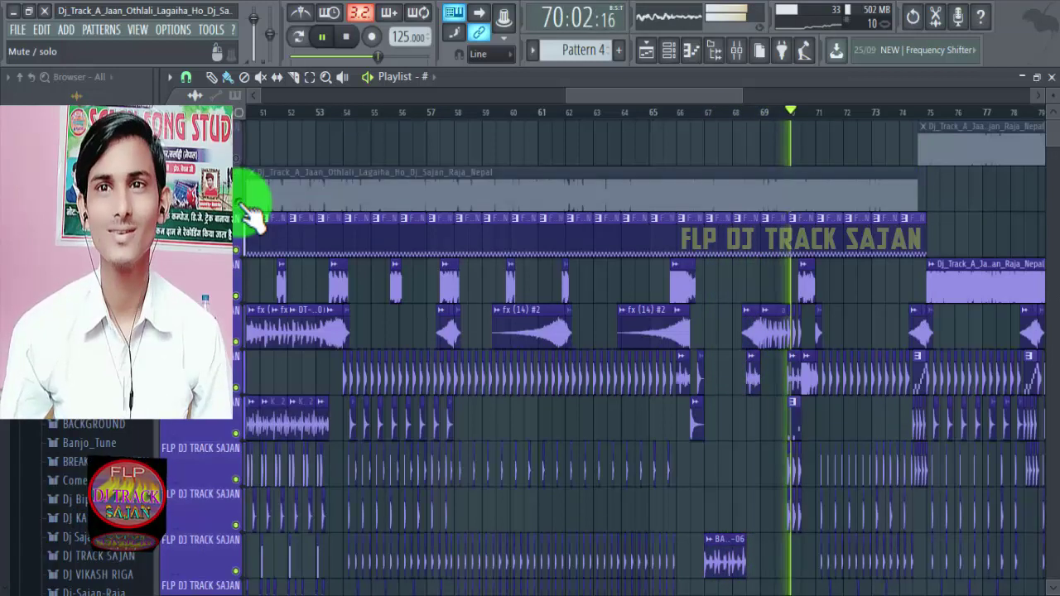
# Step: Follow the playing drums, Pattern 3 and returning vocal from bar 70 past bar 75, and pause playback
pyautogui.scroll(2, 849, 365)
pyautogui.scroll(-8, 721, 372)
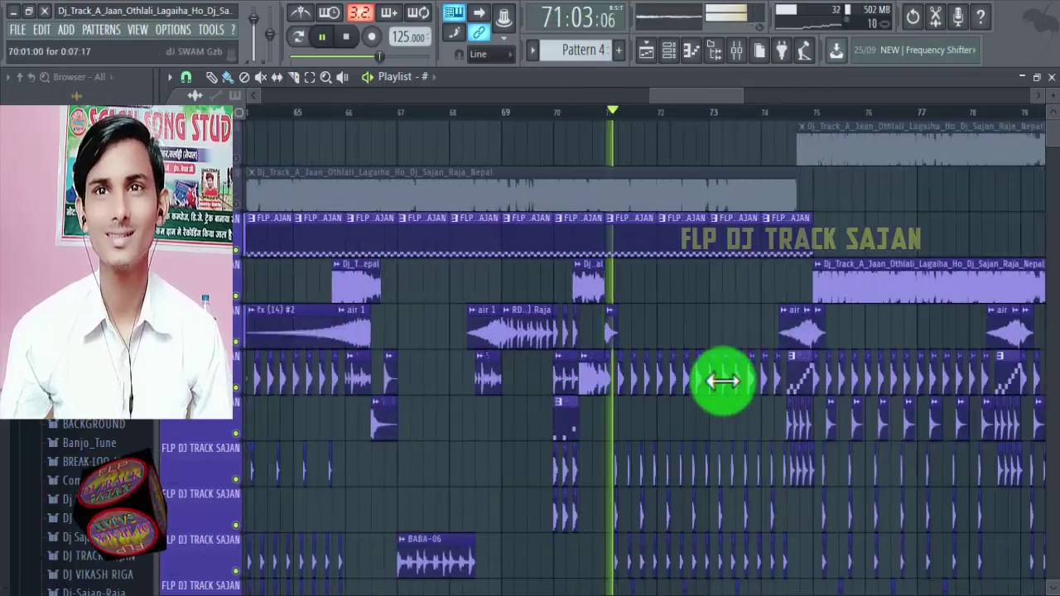
pyautogui.scroll(8, 745, 372)
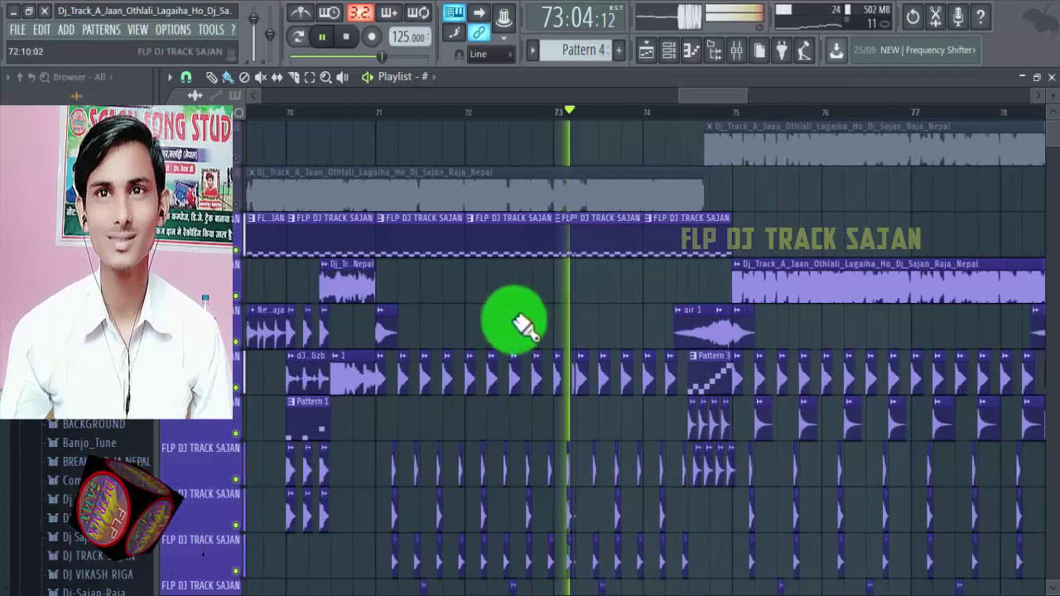
pyautogui.scroll(4, 634, 248)
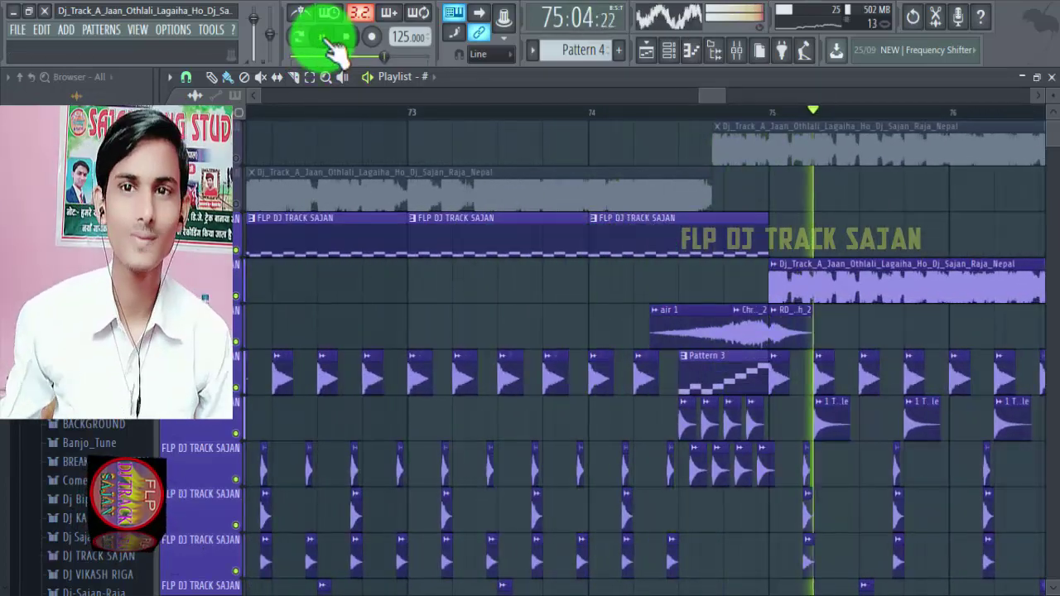
pyautogui.click(325, 38)
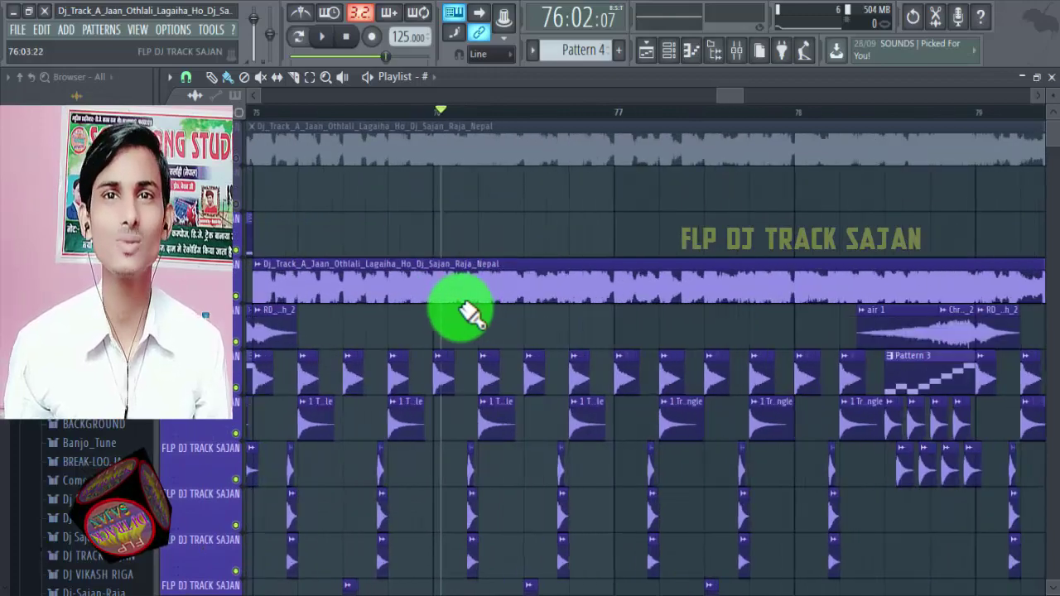
# Step: Resume playback from bar 76 and examine the kick, fx (14) #2, KIT_Loop_22 and Pattern 4 layers around bars 88 to 92
pyautogui.click(325, 37)
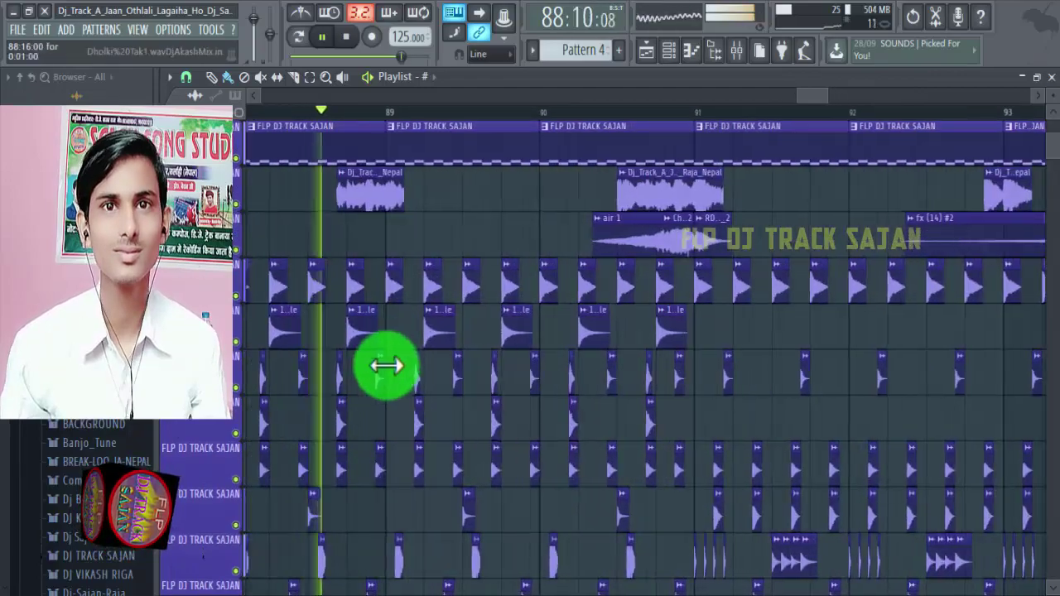
pyautogui.scroll(-3, 385, 366)
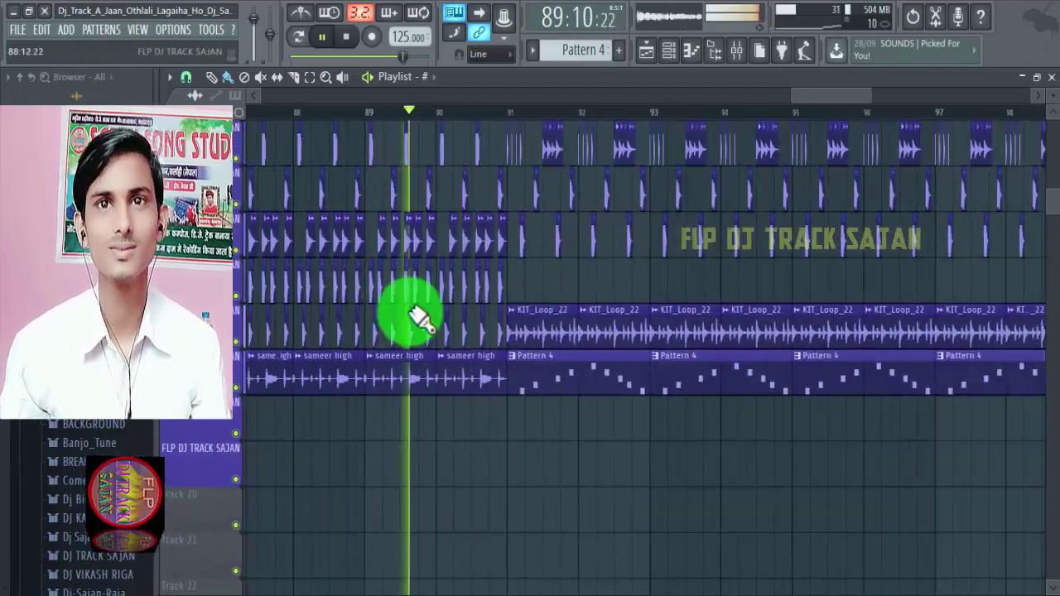
pyautogui.scroll(4, 507, 311)
pyautogui.keyDown('ctrl'); pyautogui.scroll(2, 508, 311); pyautogui.keyUp('ctrl')
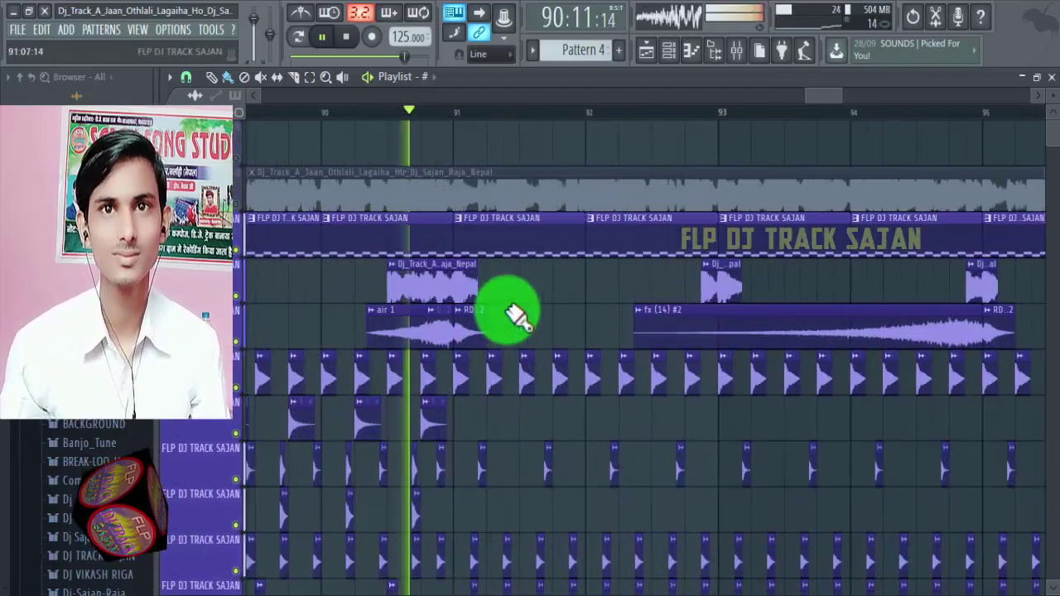
pyautogui.scroll(-3, 396, 348)
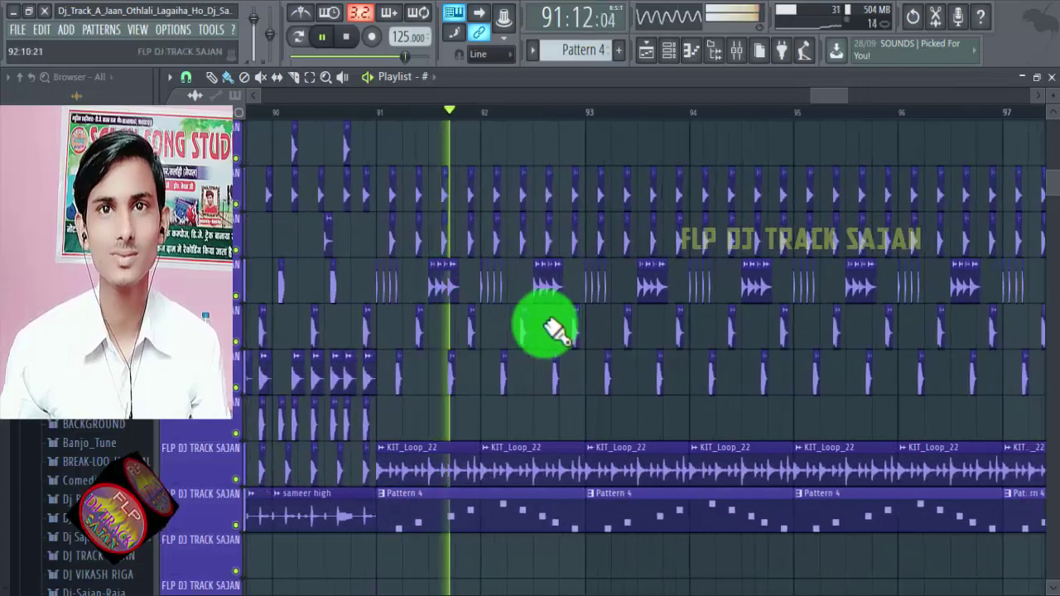
pyautogui.scroll(5, 568, 325)
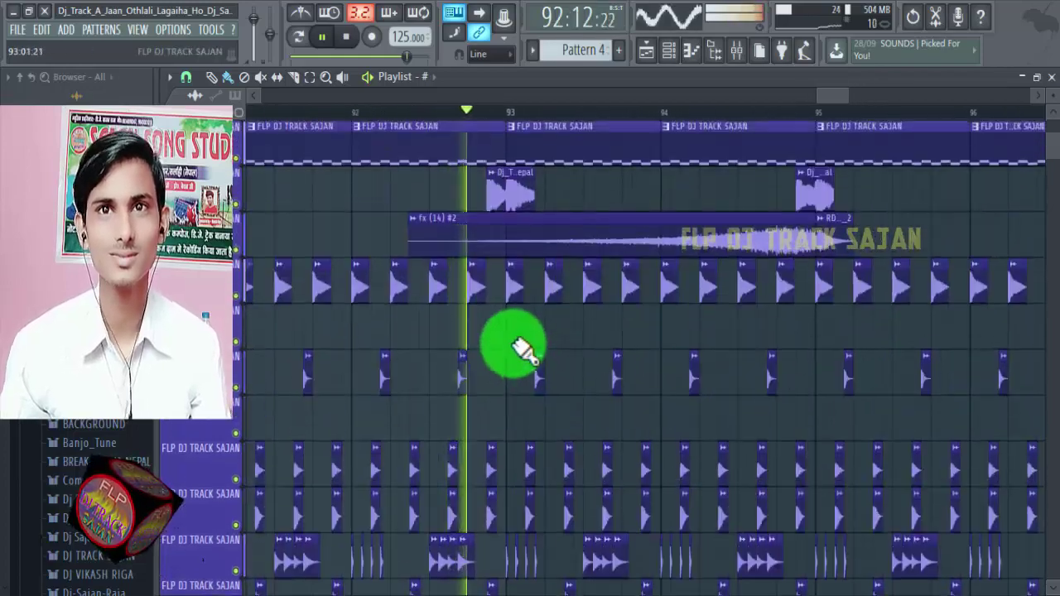
# Step: Survey the arrangement through its final clips, and inspect the drum, KIT_Loop_22, Pattern 4 and Pattern 1 layers between bars 94 and 102
pyautogui.scroll(-3, 440, 314)
pyautogui.scroll(-5, 708, 325)
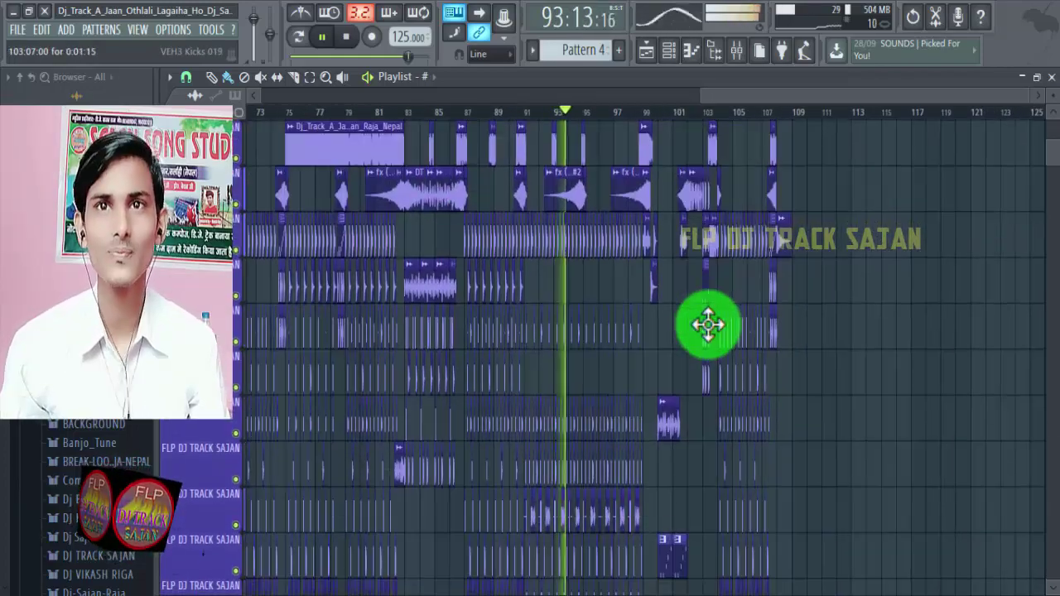
pyautogui.scroll(4, 646, 331)
pyautogui.scroll(3, 452, 336)
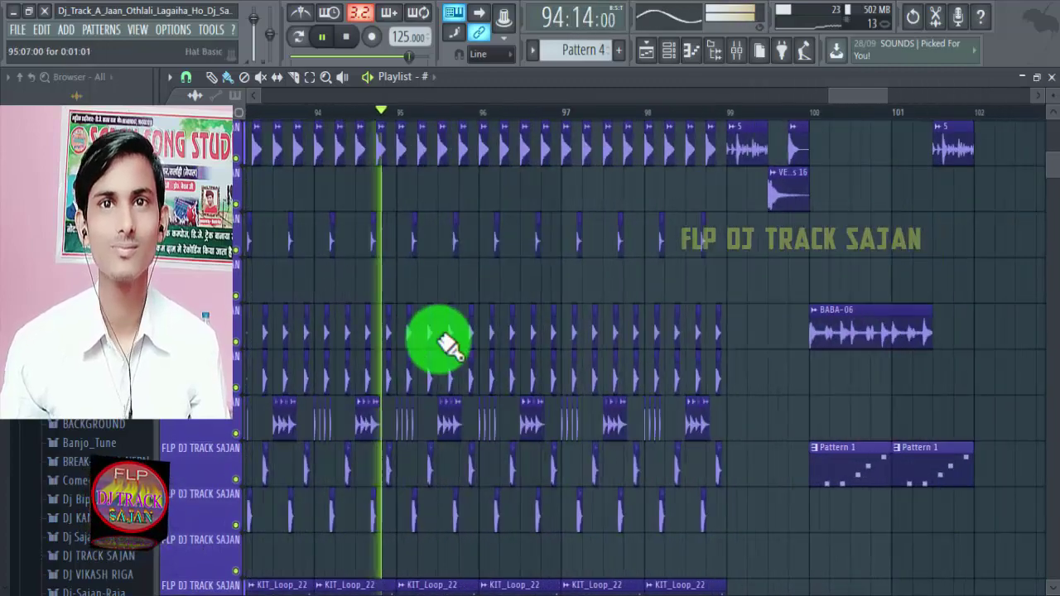
pyautogui.scroll(-5, 439, 337)
pyautogui.scroll(4, 506, 336)
pyautogui.scroll(-4, 448, 306)
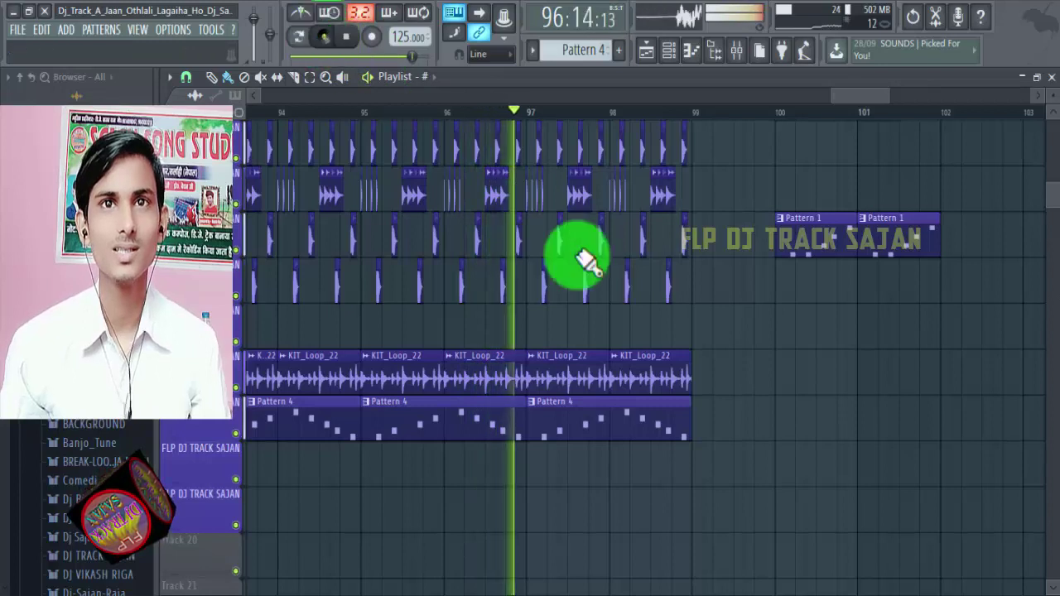
# Step: Pause the song around bar 97, audition Pattern 4 on its own, and stop its playback
pyautogui.click(321, 36)
pyautogui.scroll(1, 600, 424)
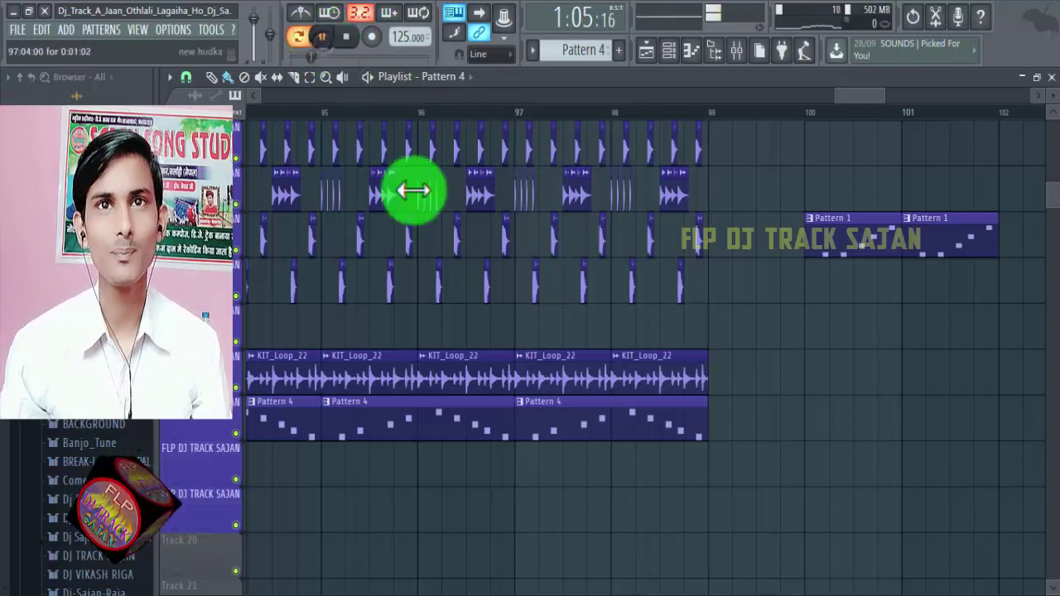
pyautogui.click(319, 38)
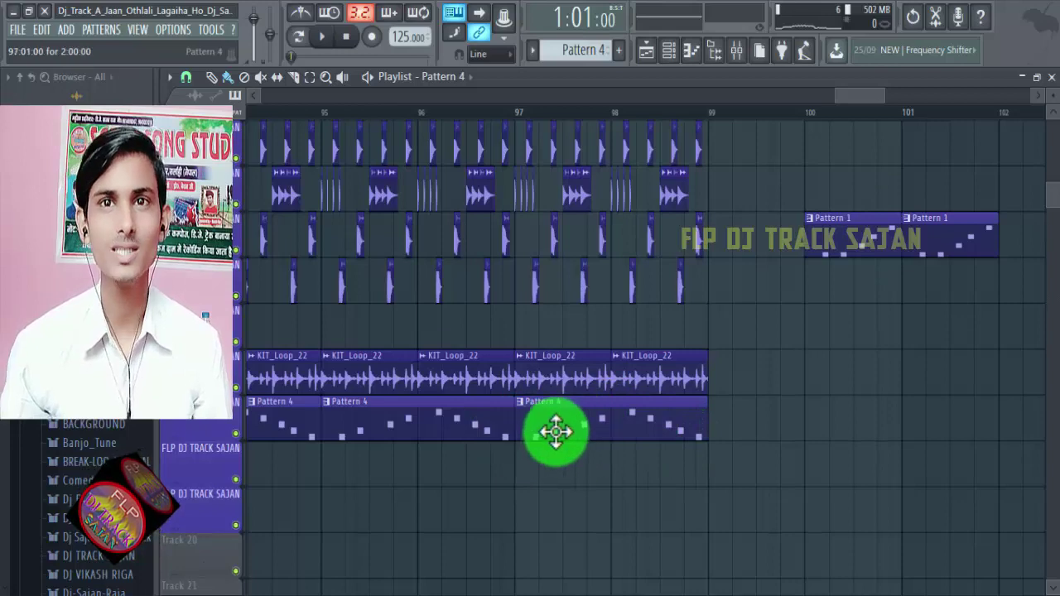
# Step: Examine how the drum hits, fx (14) #2, KIT_Loop_22 and Pattern 4 layers line up between bars 94 and 102
pyautogui.scroll(3, 646, 241)
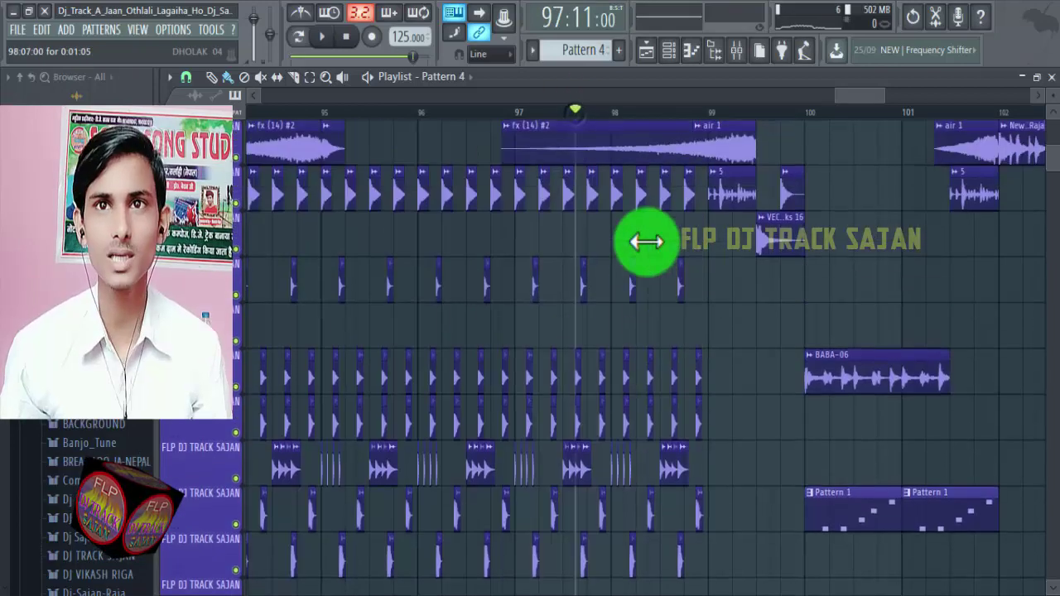
pyautogui.scroll(-4, 693, 281)
pyautogui.scroll(-1, 504, 296)
pyautogui.scroll(-3, 591, 272)
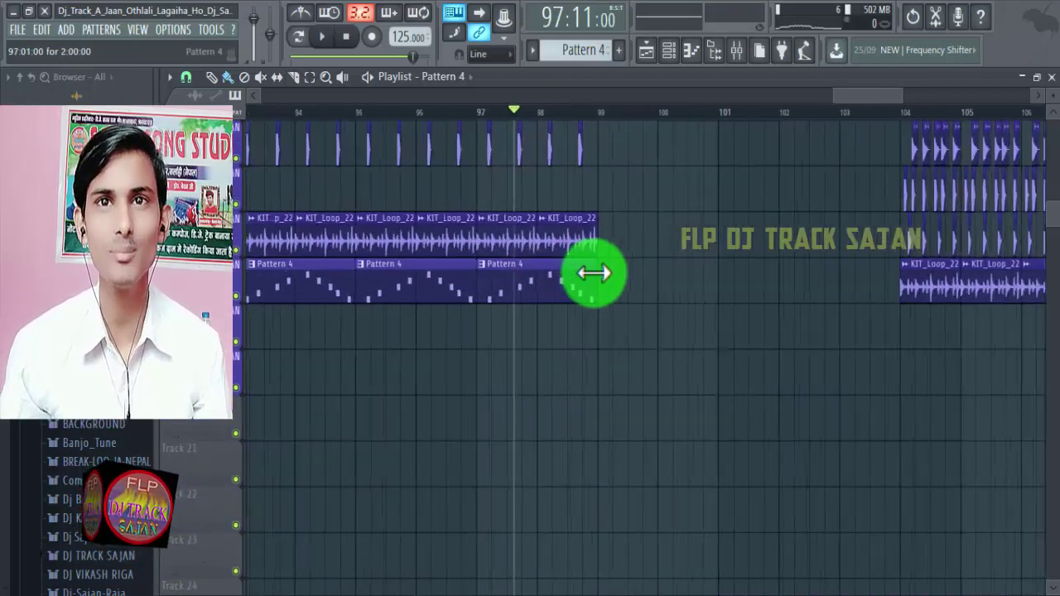
pyautogui.scroll(1, 539, 265)
pyautogui.scroll(-2, 520, 246)
pyautogui.scroll(4, 520, 246)
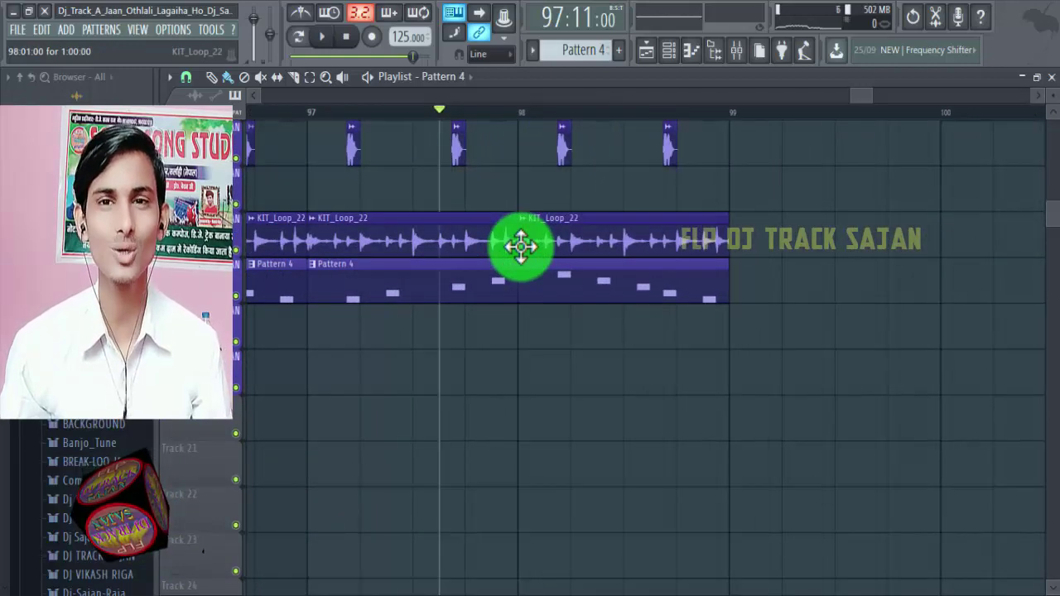
pyautogui.scroll(-2, 496, 253)
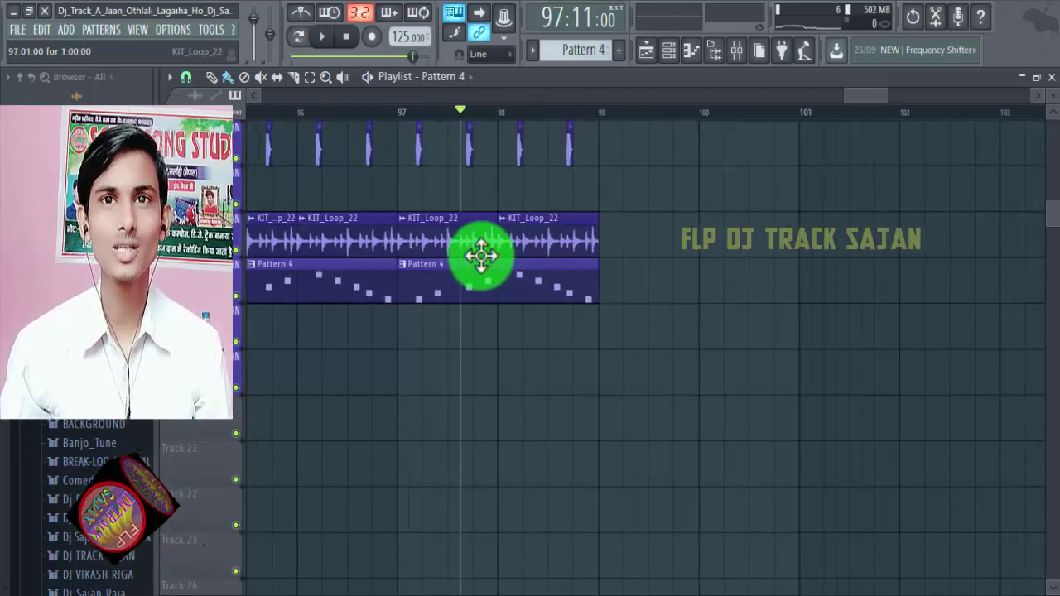
pyautogui.scroll(6, 482, 257)
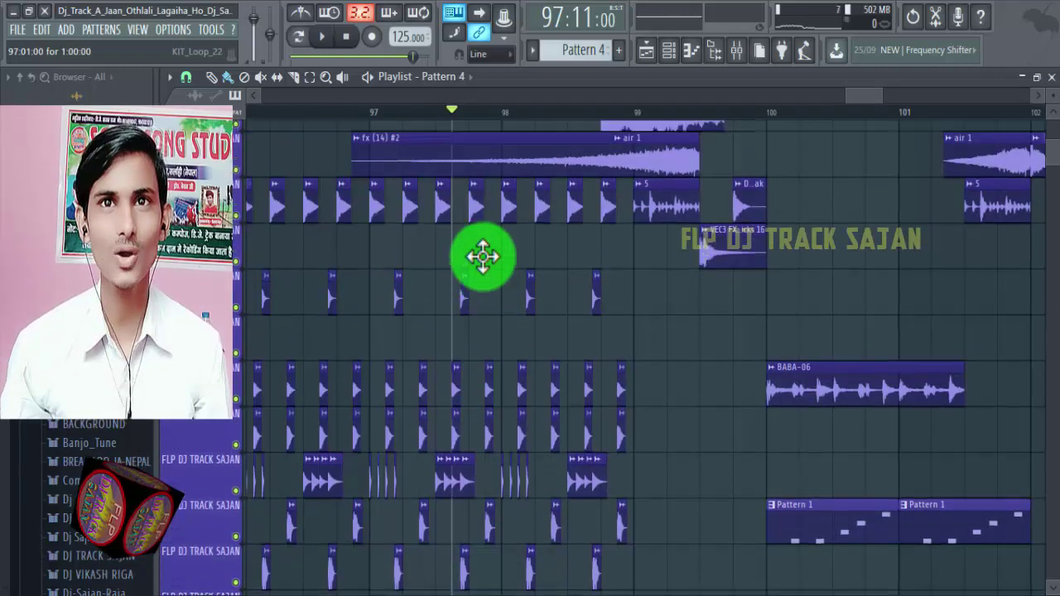
pyautogui.scroll(-4, 482, 257)
pyautogui.scroll(-2, 483, 257)
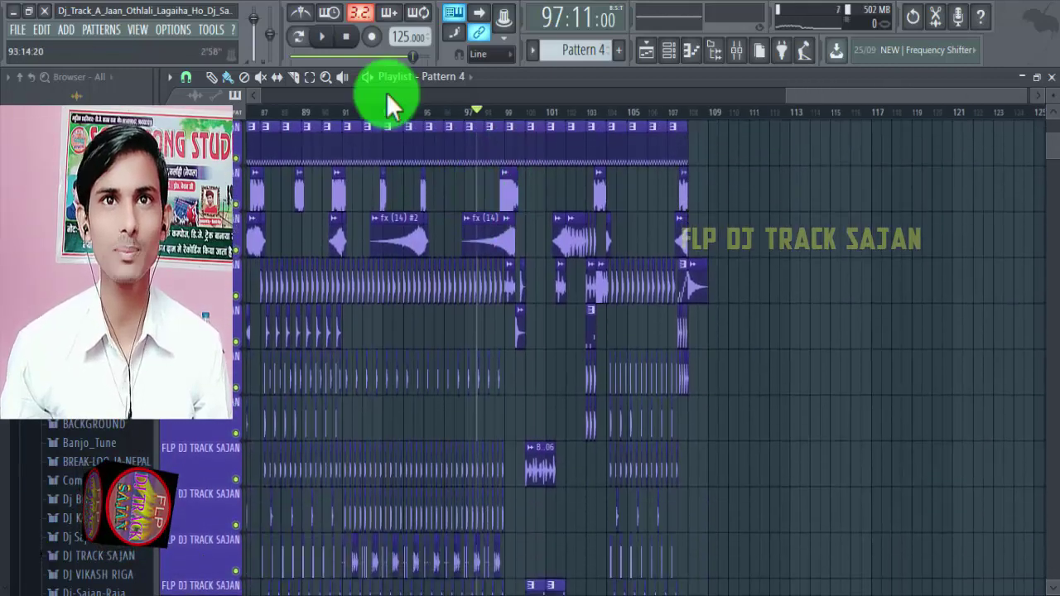
# Step: Resume playback from bar 97 and compare the full song copy with the FLP DJ TRACK SAJAN pattern track by swapping their mutes
pyautogui.click(322, 36)
pyautogui.scroll(4, 536, 232)
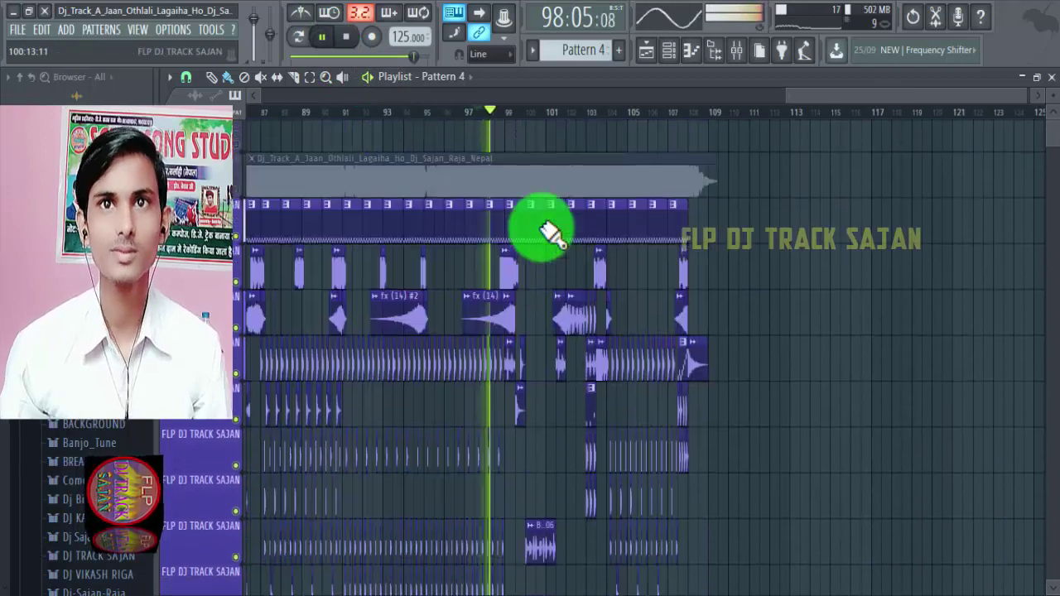
pyautogui.scroll(2, 536, 231)
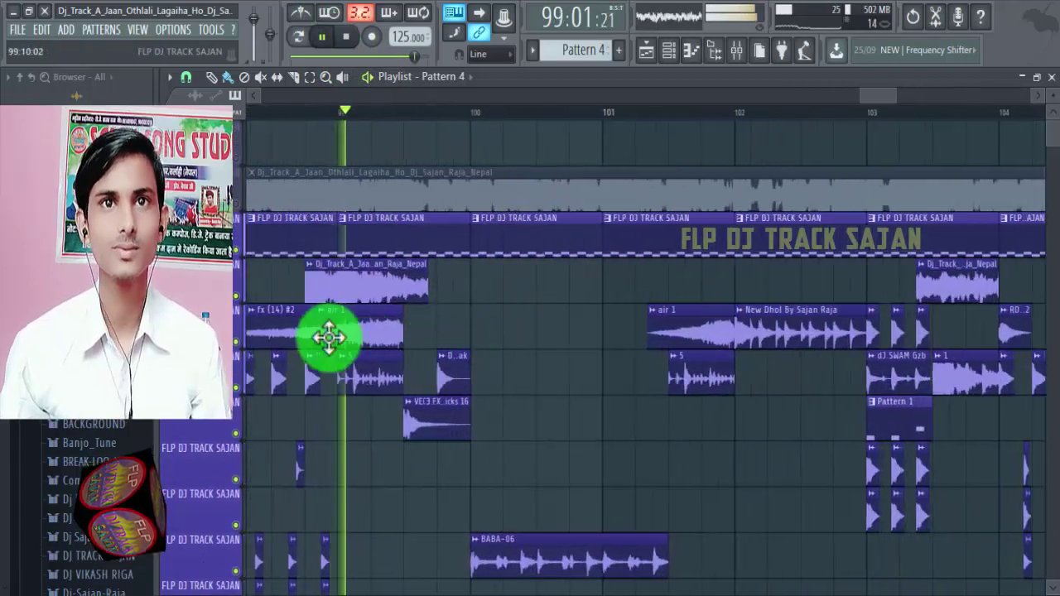
pyautogui.click(240, 203)
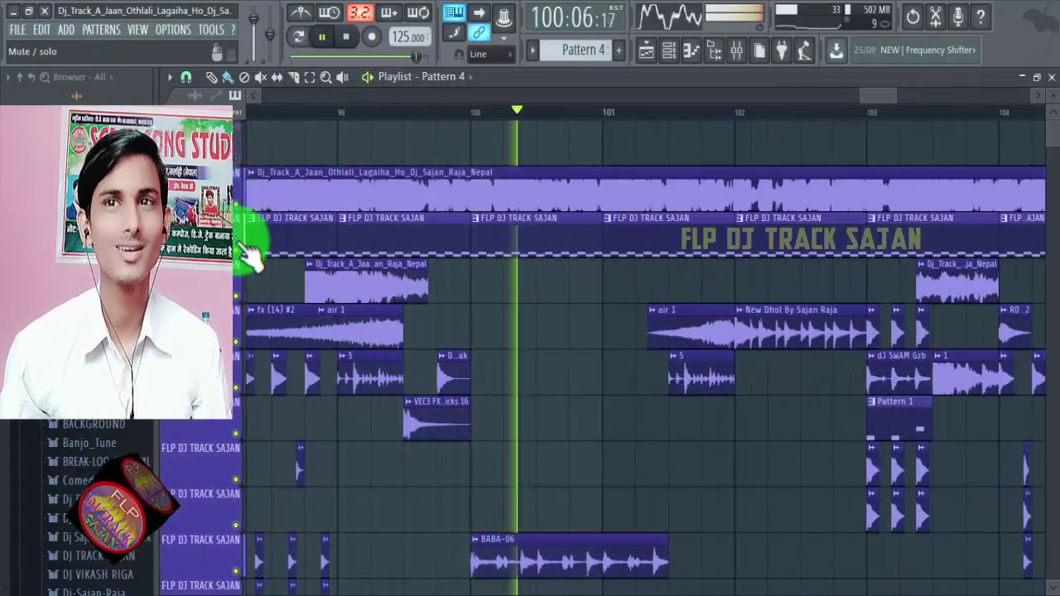
pyautogui.click(240, 249)
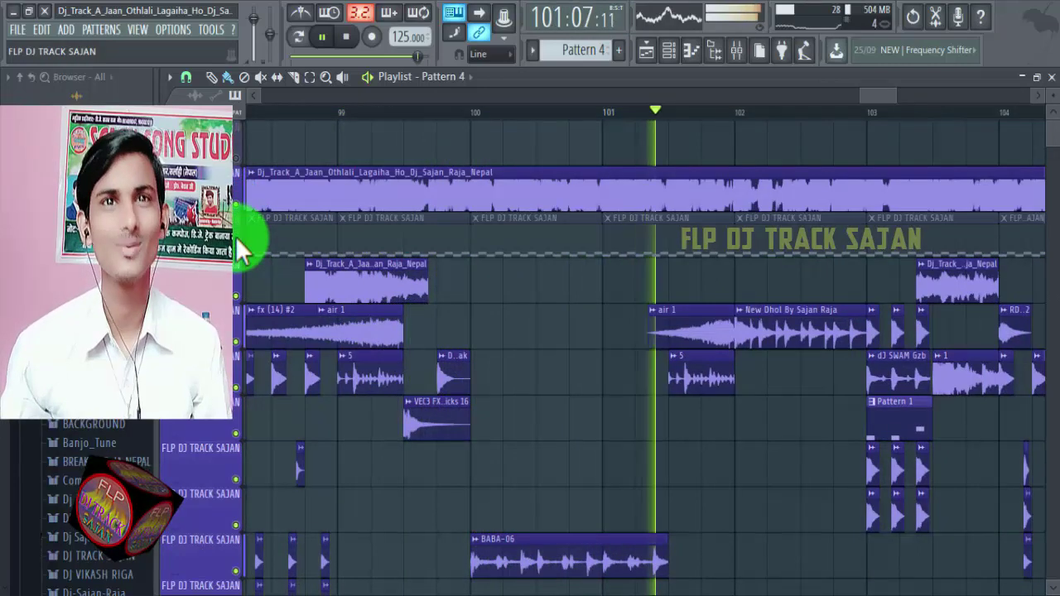
pyautogui.doubleClick(237, 234)
pyautogui.click(649, 160)
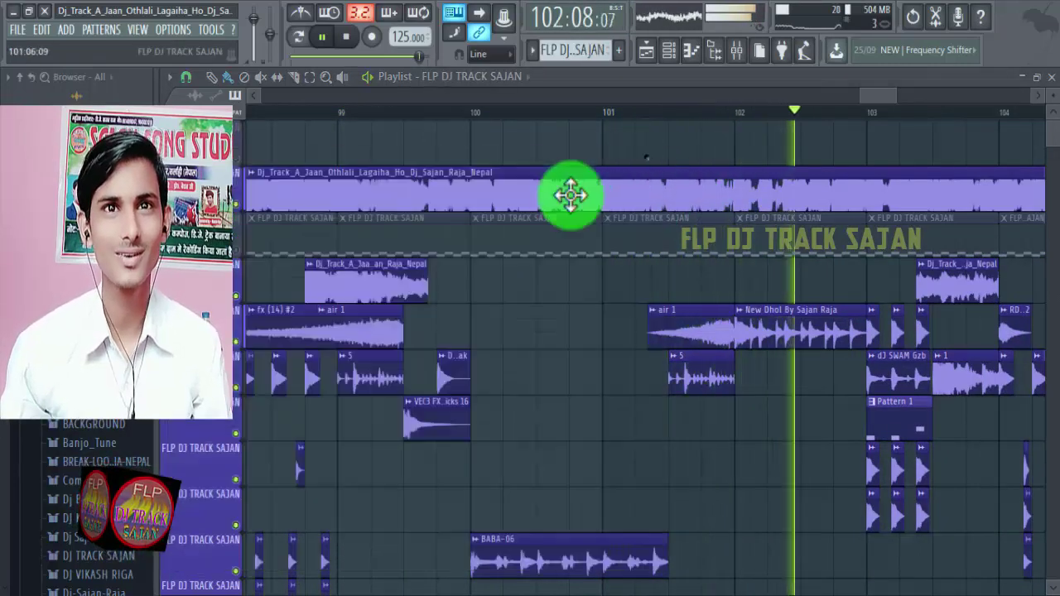
pyautogui.click(238, 201)
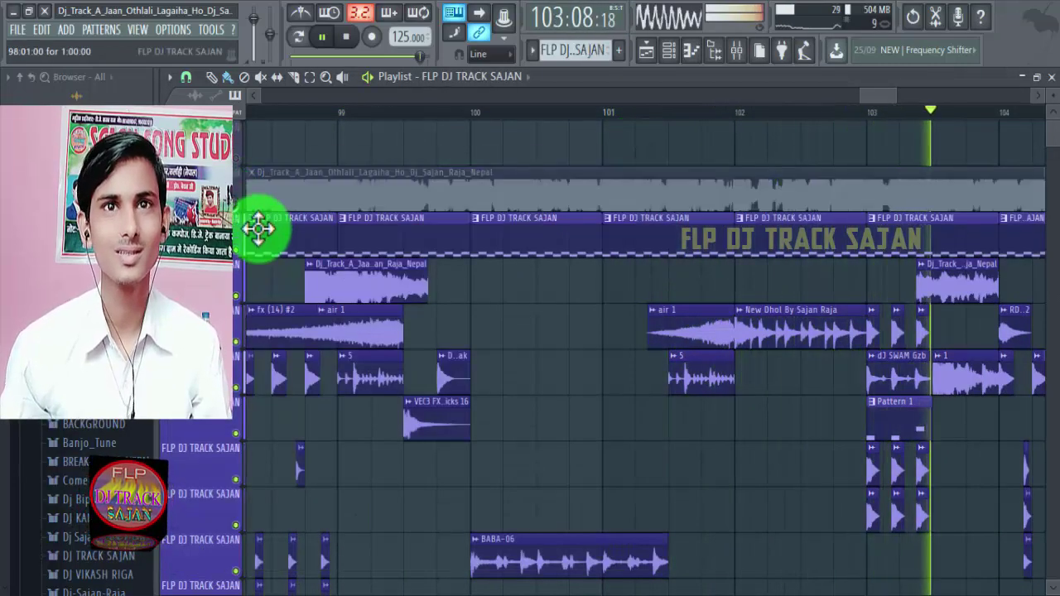
# Step: Follow the closing drums, KIT_Loop_22, Pattern 3 and VEC3 FX Reverbkicks 04 from bar 103 to 108, and pause playback
pyautogui.scroll(-4, 255, 229)
pyautogui.scroll(-5, 539, 280)
pyautogui.scroll(4, 546, 282)
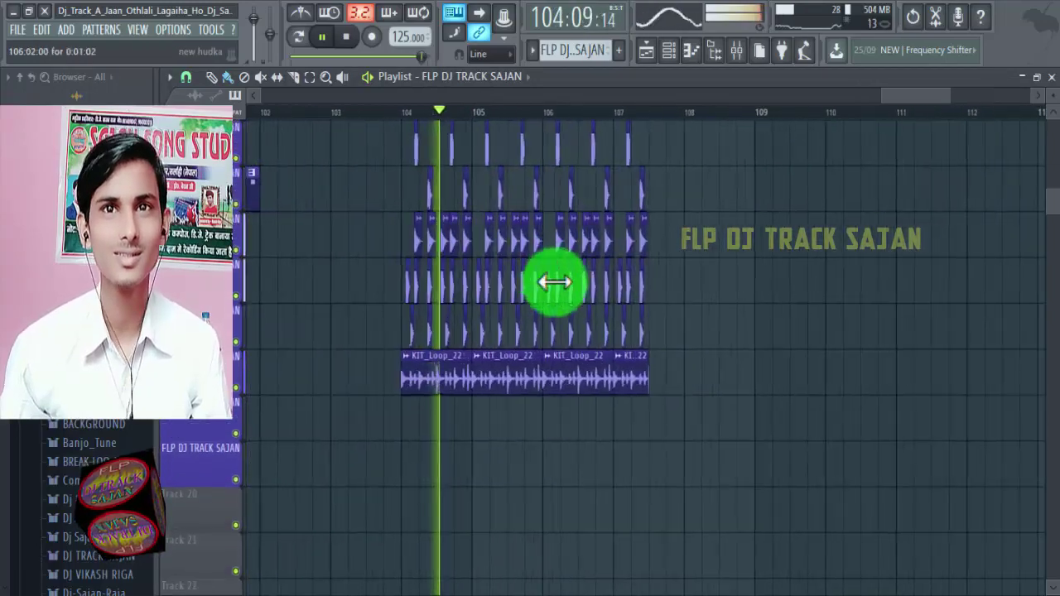
pyautogui.scroll(-4, 668, 316)
pyautogui.scroll(2, 696, 320)
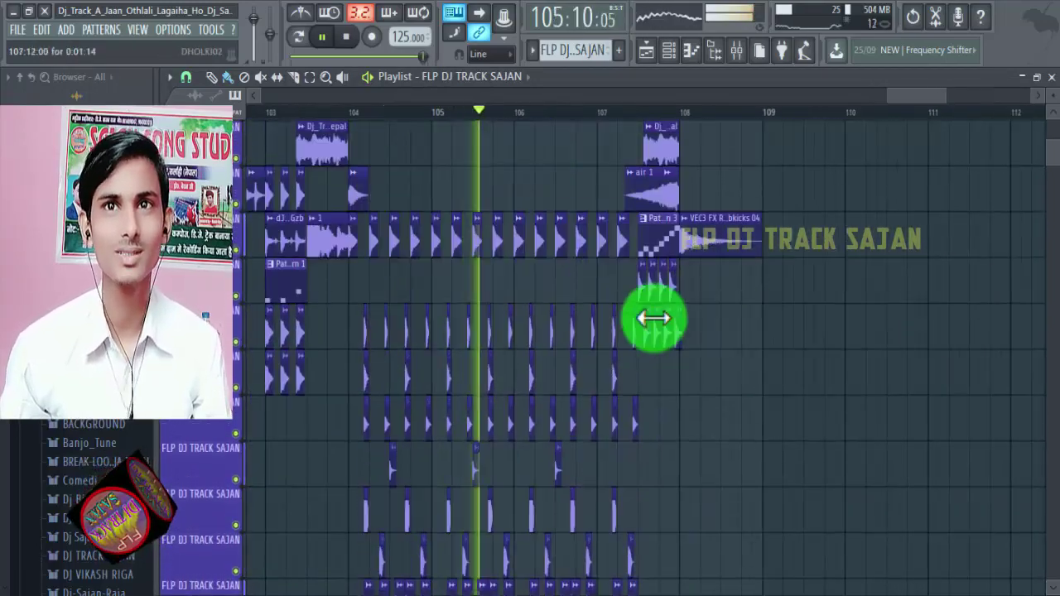
pyautogui.scroll(-8, 667, 315)
pyautogui.scroll(1, 671, 313)
pyautogui.scroll(8, 604, 361)
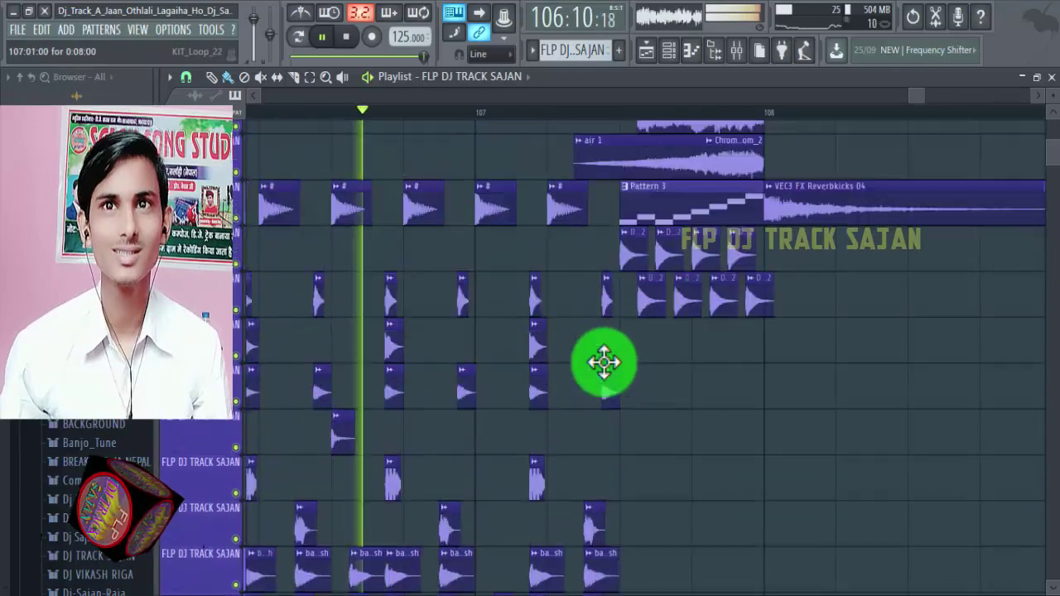
pyautogui.scroll(-7, 499, 355)
pyautogui.scroll(3, 590, 318)
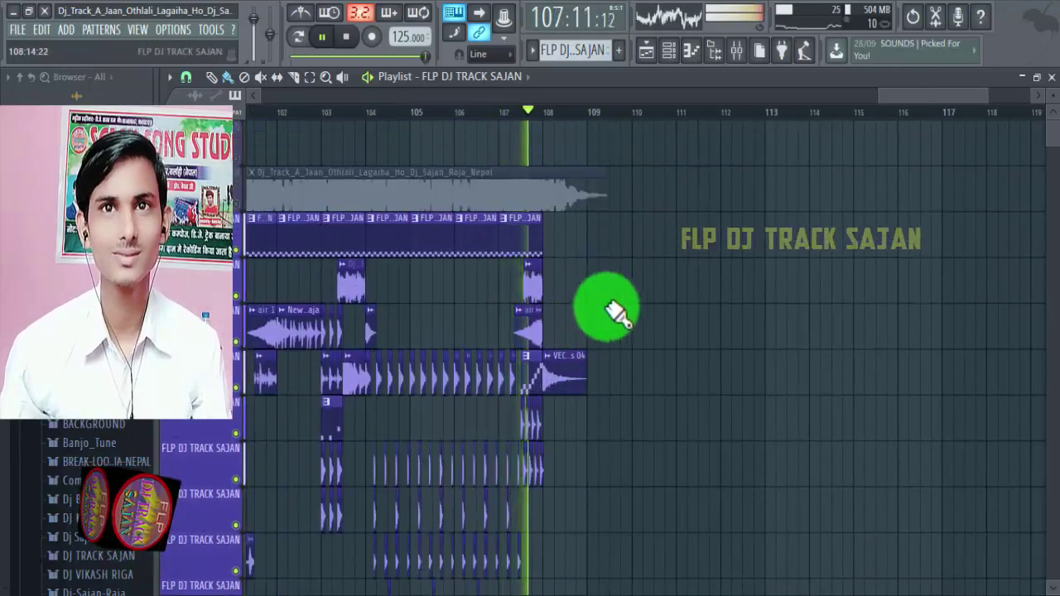
pyautogui.scroll(-6, 621, 302)
pyautogui.click(323, 36)
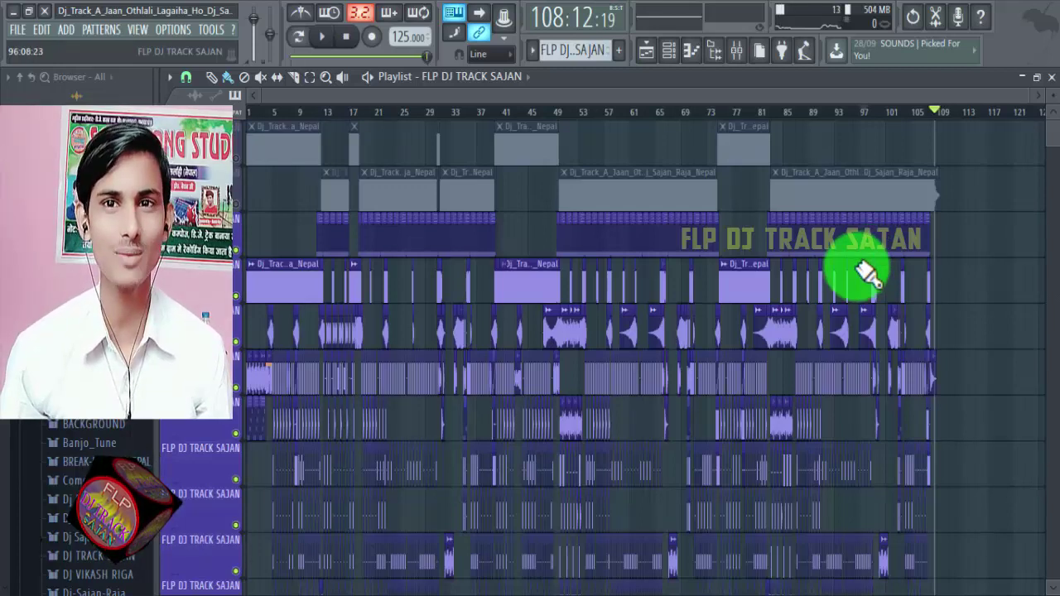
# Step: Review the complete arrangement across its upper and middle tracks, and look closer at the section from bar 75 to the end
pyautogui.scroll(-5, 869, 281)
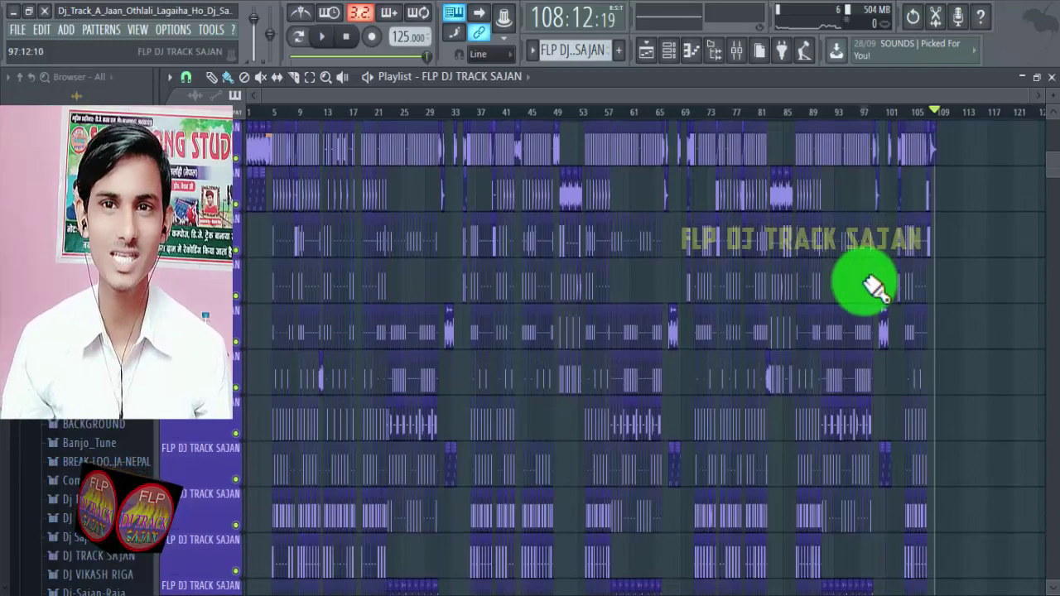
pyautogui.scroll(4, 869, 286)
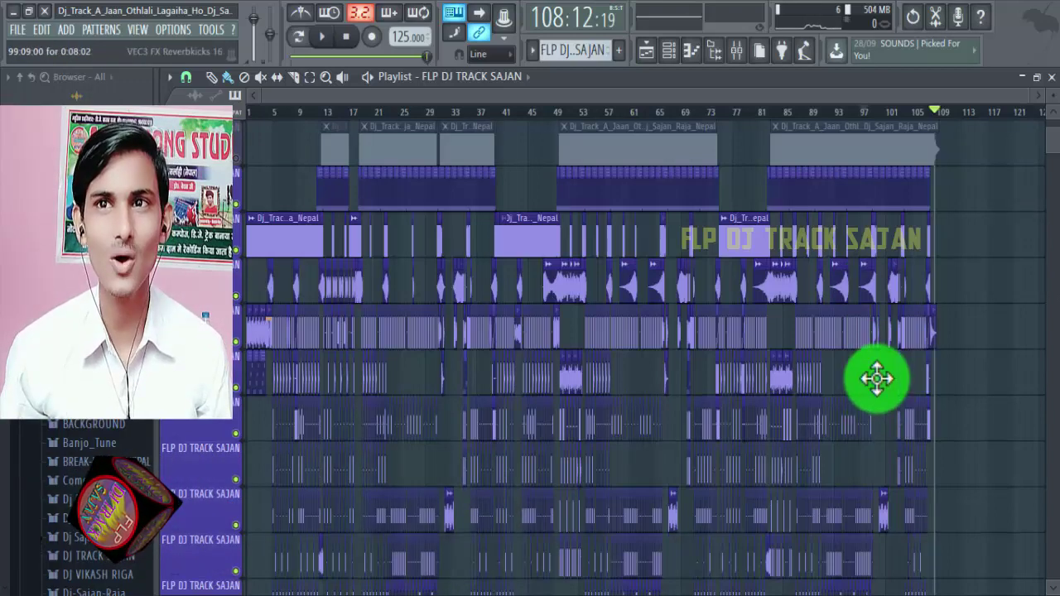
pyautogui.scroll(6, 952, 368)
pyautogui.scroll(-5, 922, 358)
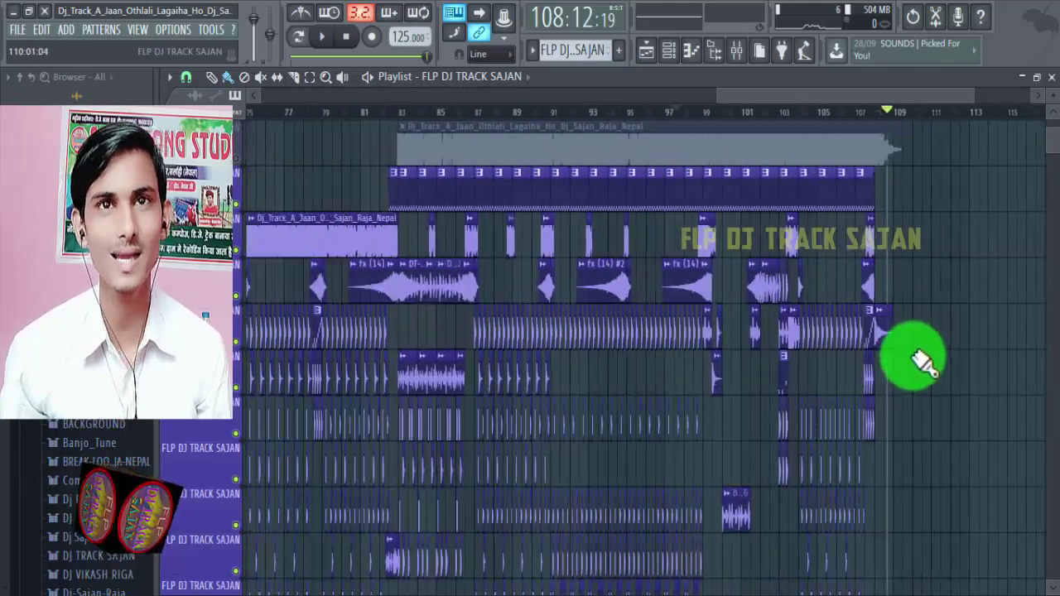